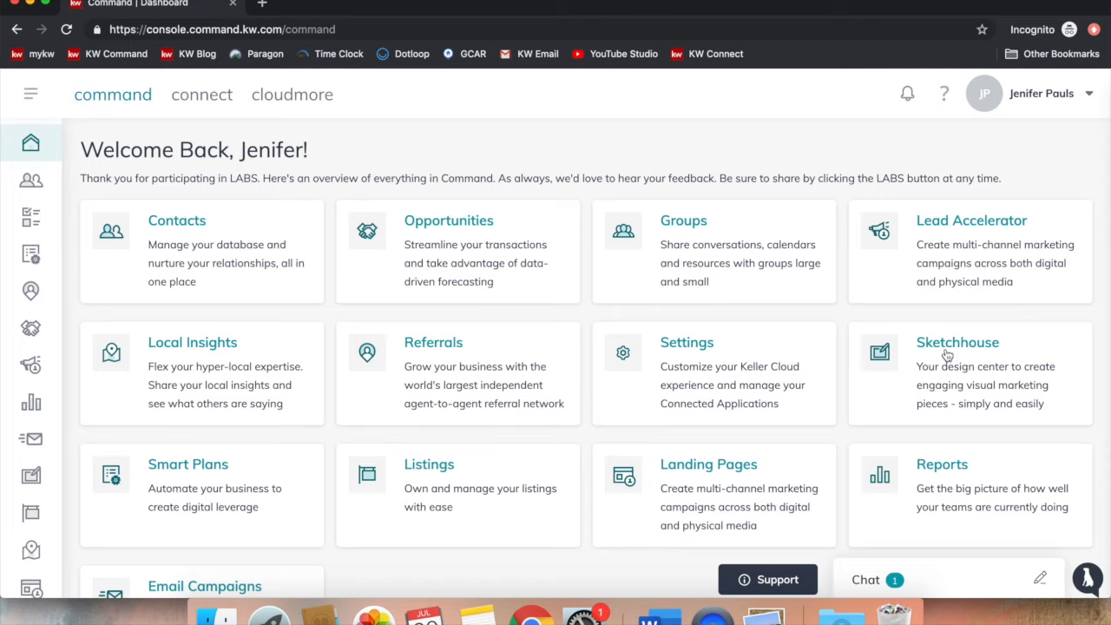
# Step: Open the Sketchhouse card on the Command dashboard to reach the My Templates gallery
pyautogui.click(947, 355)
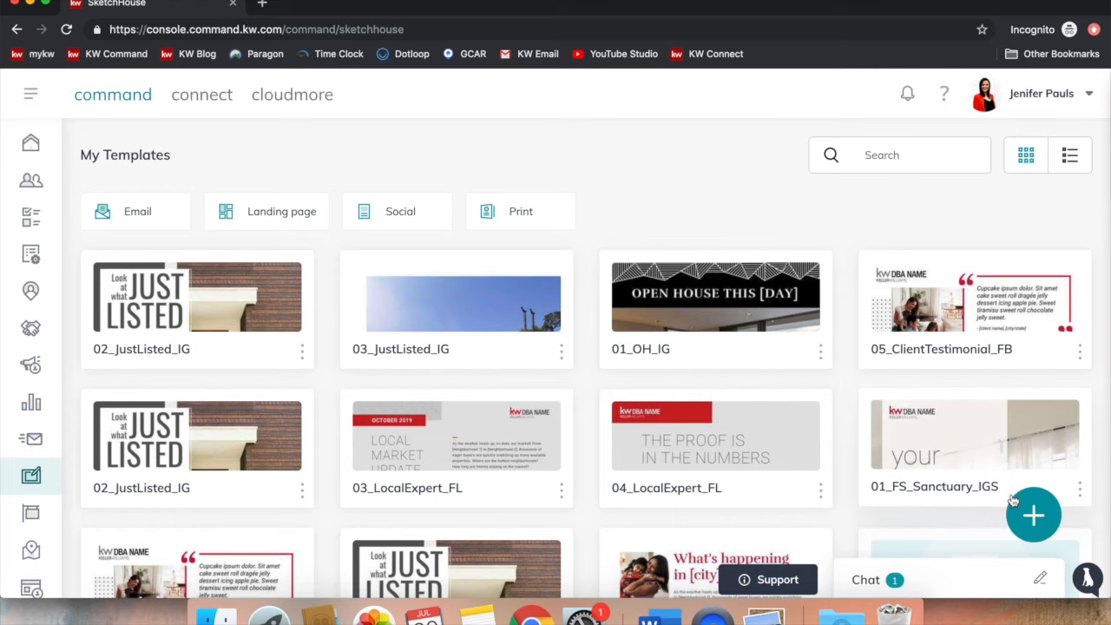
# Step: Create a new Print template and close the Choose a Listing panel without picking a listing
pyautogui.click(1031, 519)
pyautogui.click(720, 340)
pyautogui.click(650, 440)
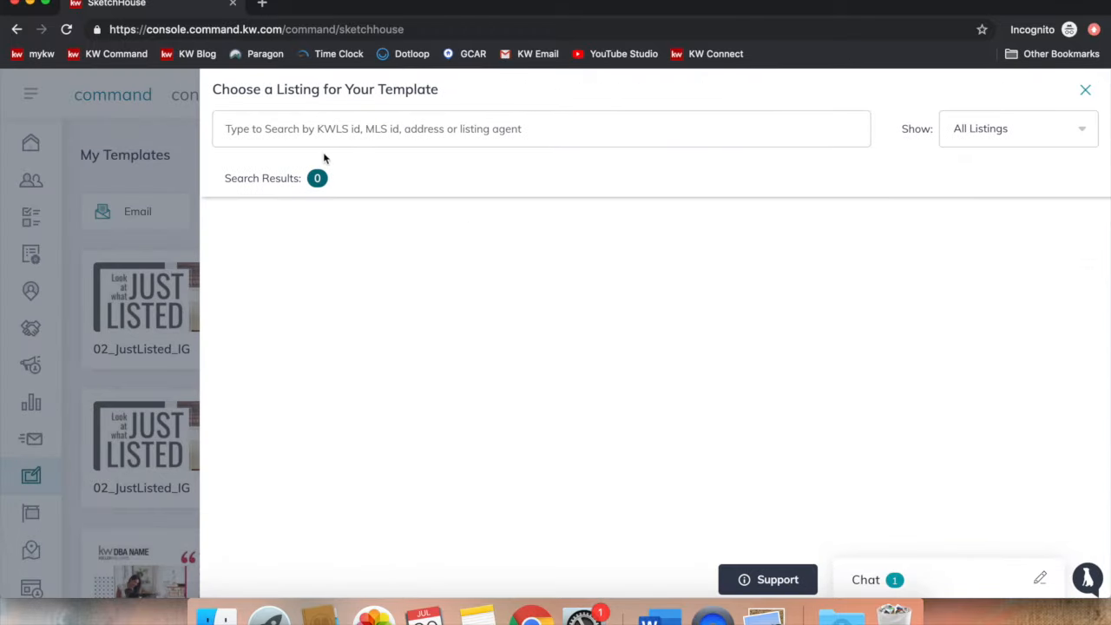
pyautogui.click(983, 127)
pyautogui.click(736, 118)
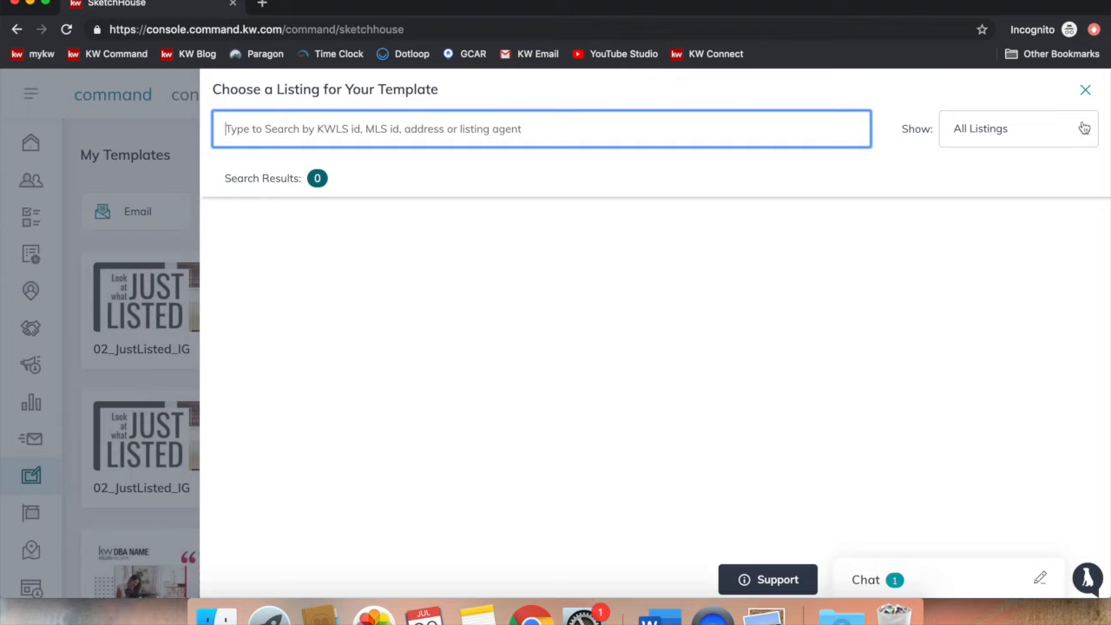
pyautogui.click(1085, 92)
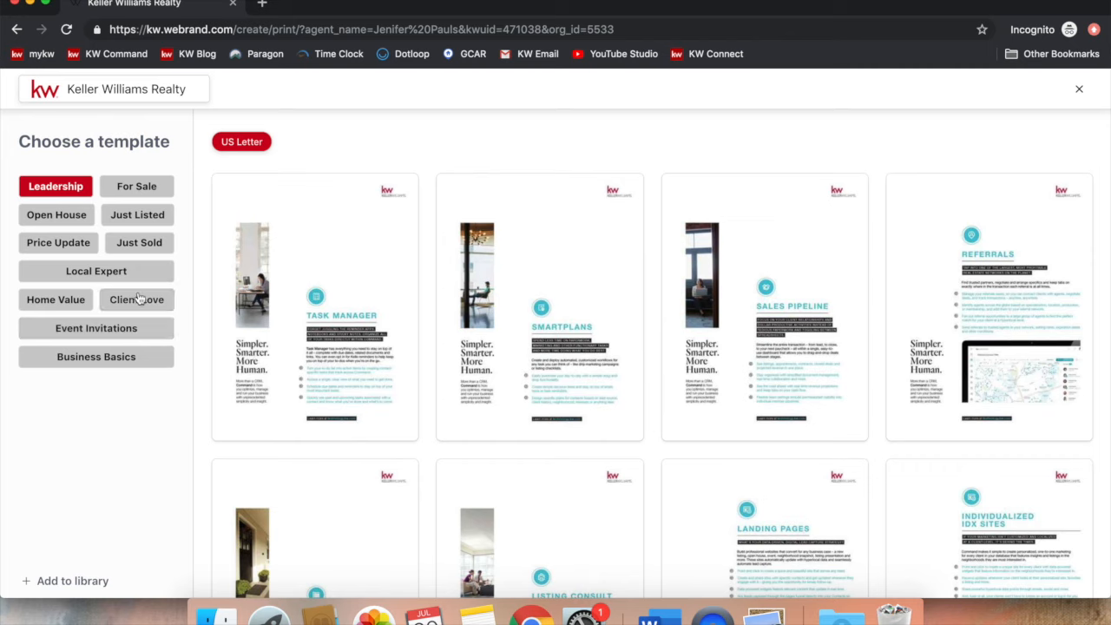
# Step: Browse the For Sale templates in Postcard, Tri-Fold Brochure and US Letter formats
pyautogui.click(136, 188)
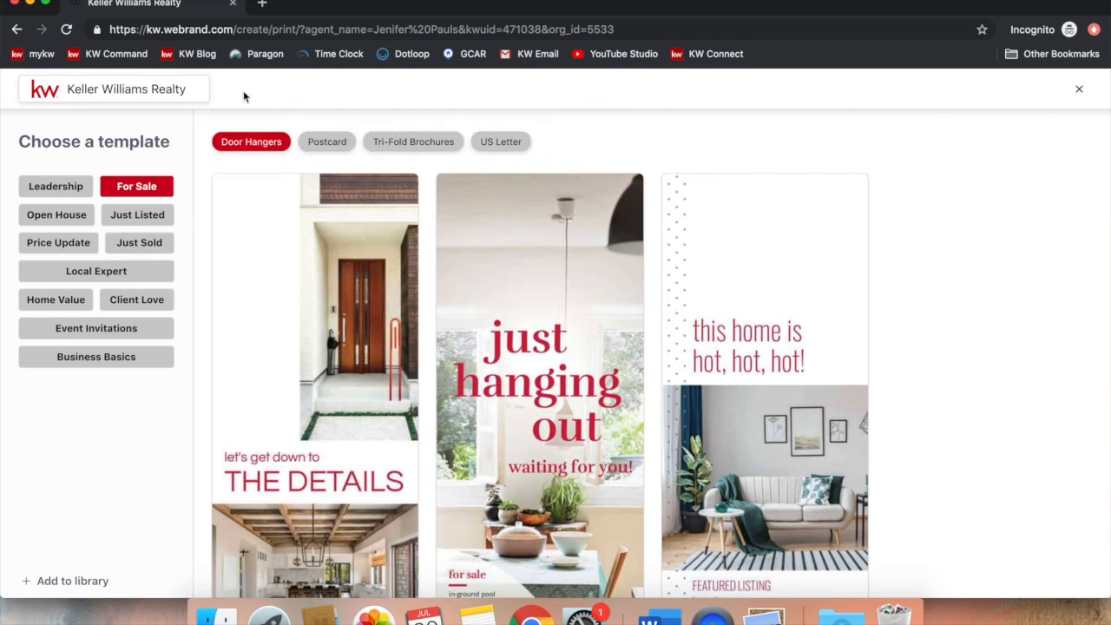
pyautogui.click(334, 146)
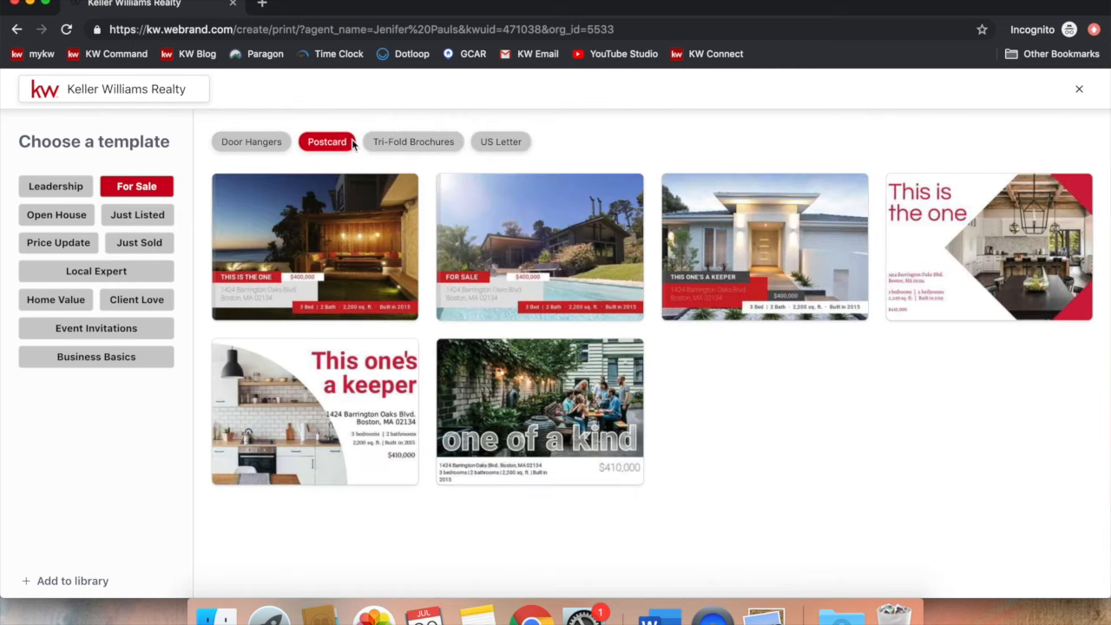
pyautogui.click(395, 146)
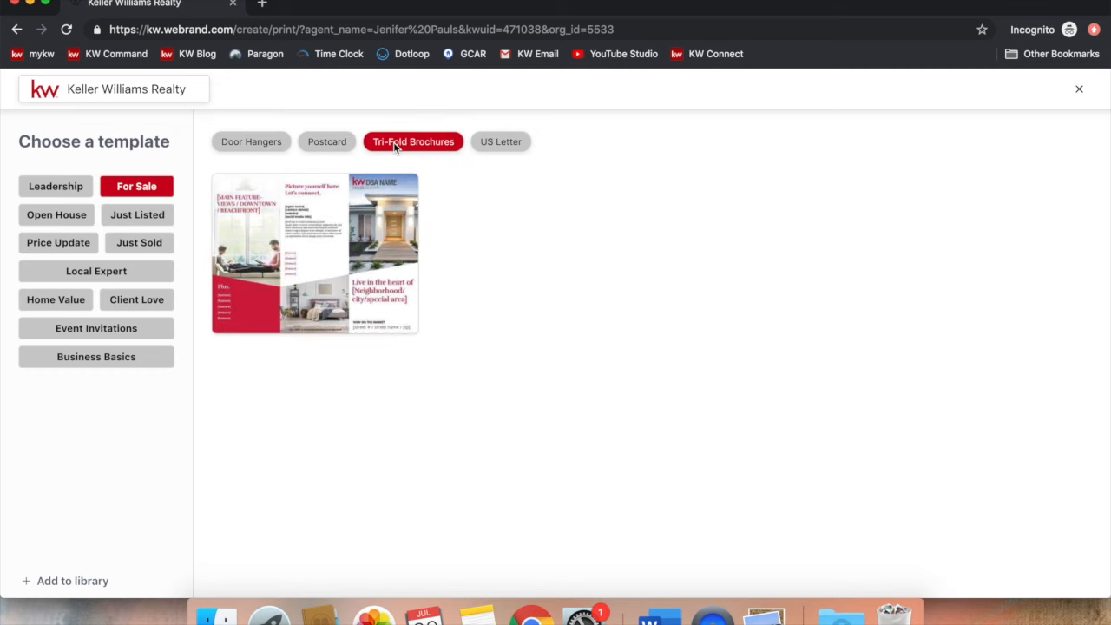
pyautogui.click(484, 145)
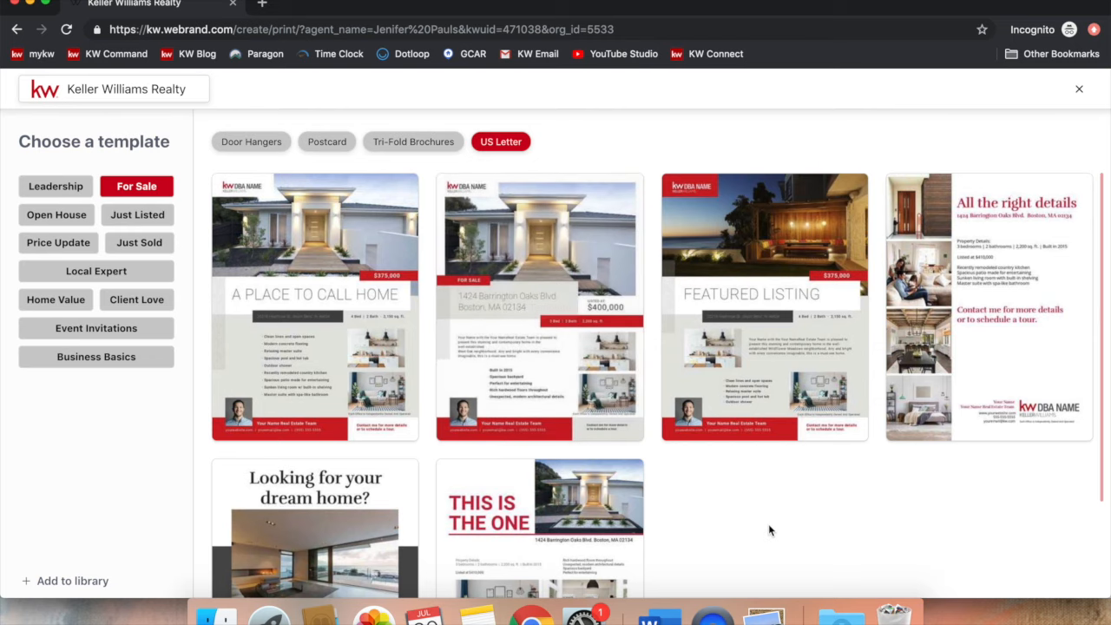
pyautogui.scroll(-3, 768, 524)
pyautogui.scroll(2, 768, 527)
pyautogui.scroll(-1, 768, 528)
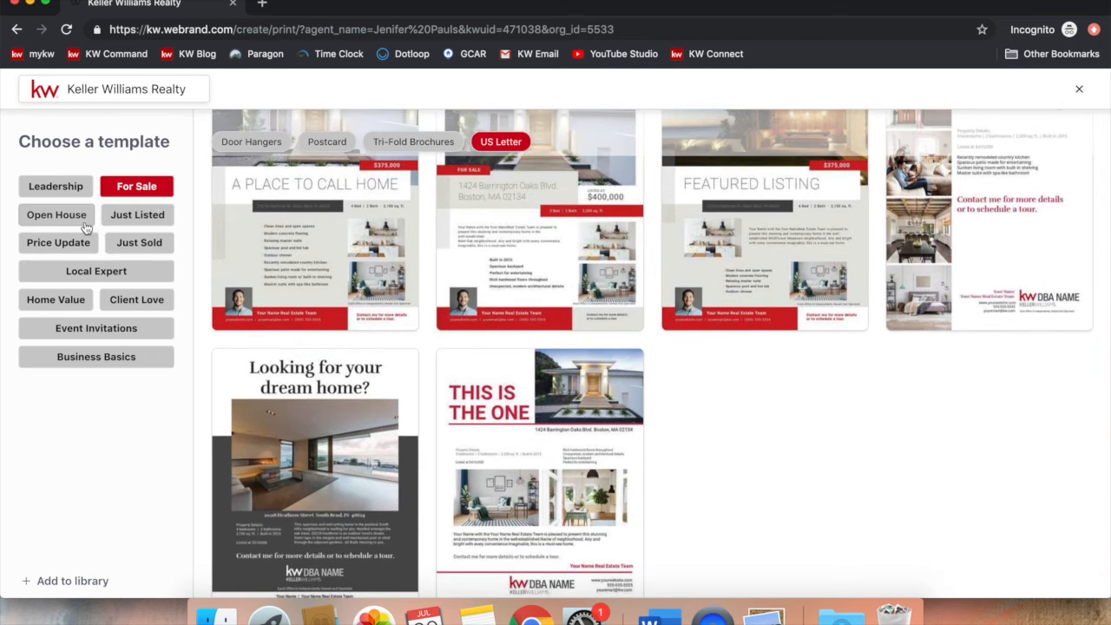
# Step: Look through Open House, Just Listed, Just Sold, then show Price Update US Letter flyers
pyautogui.click(85, 222)
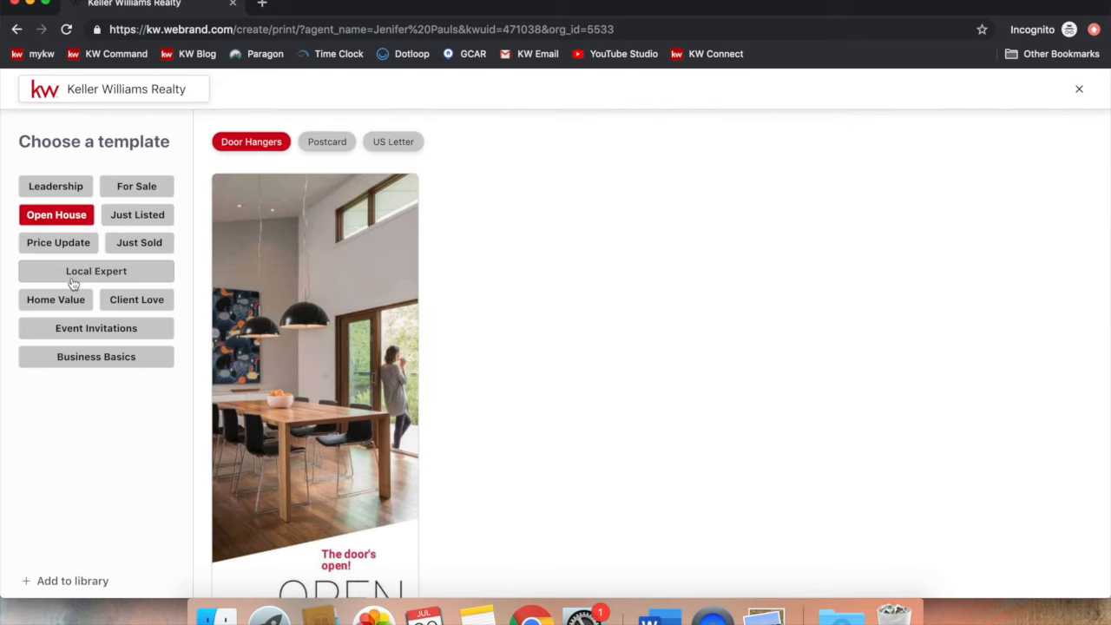
pyautogui.click(139, 227)
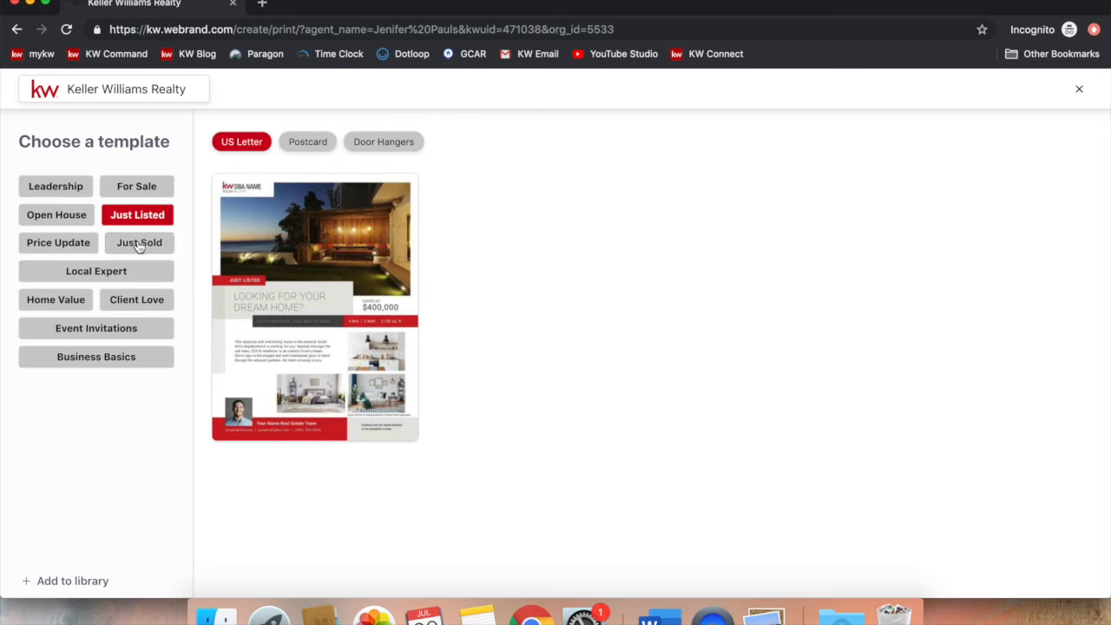
pyautogui.click(137, 246)
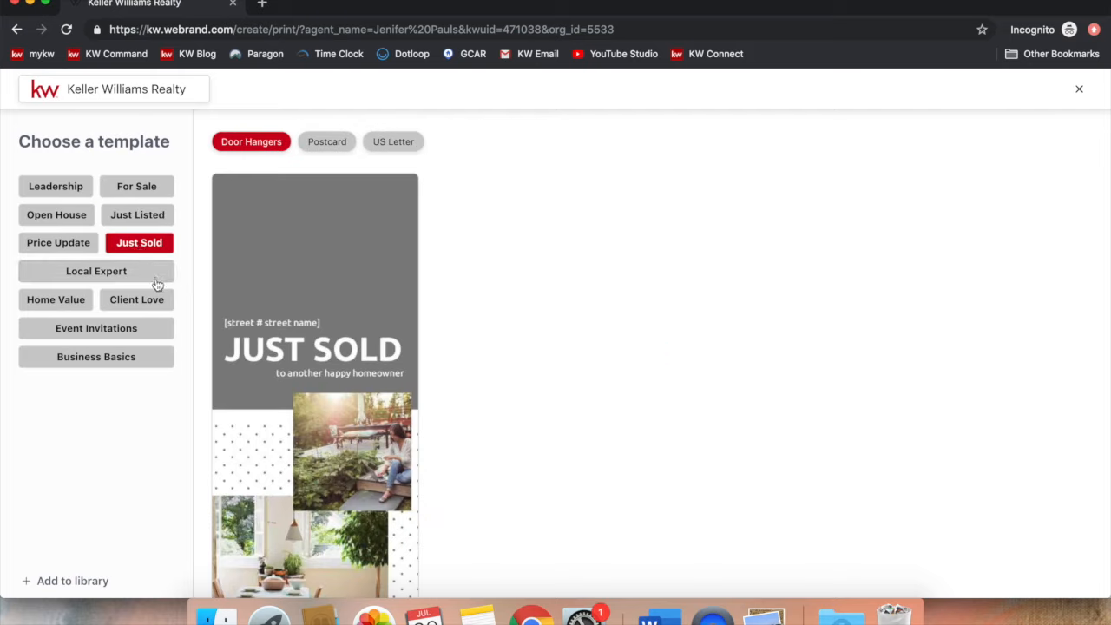
pyautogui.click(86, 252)
pyautogui.scroll(-3, 259, 289)
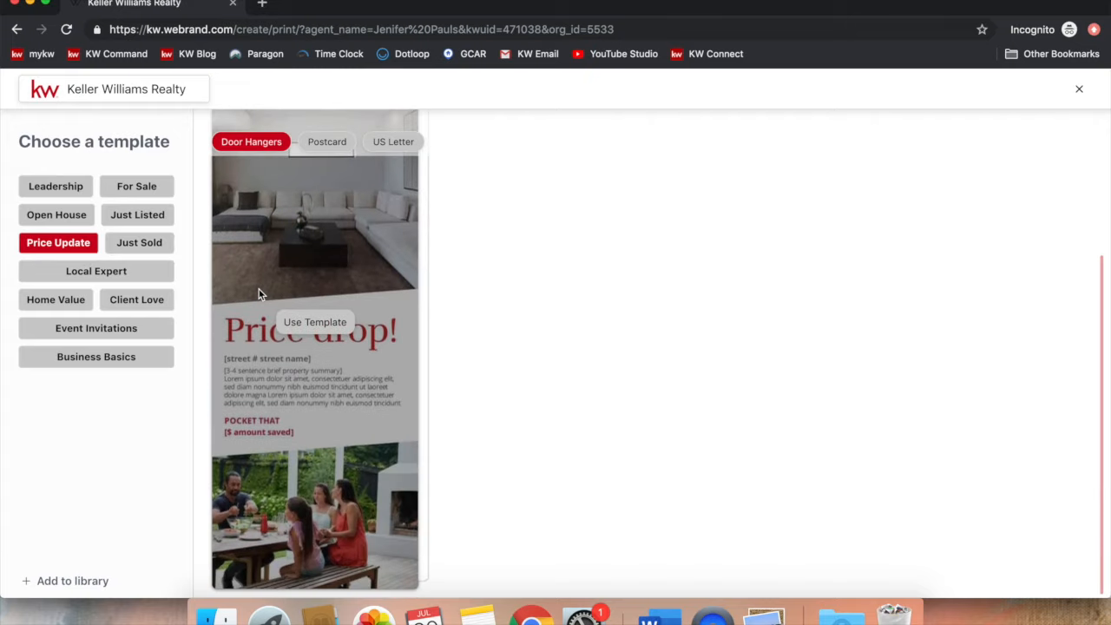
pyautogui.click(393, 142)
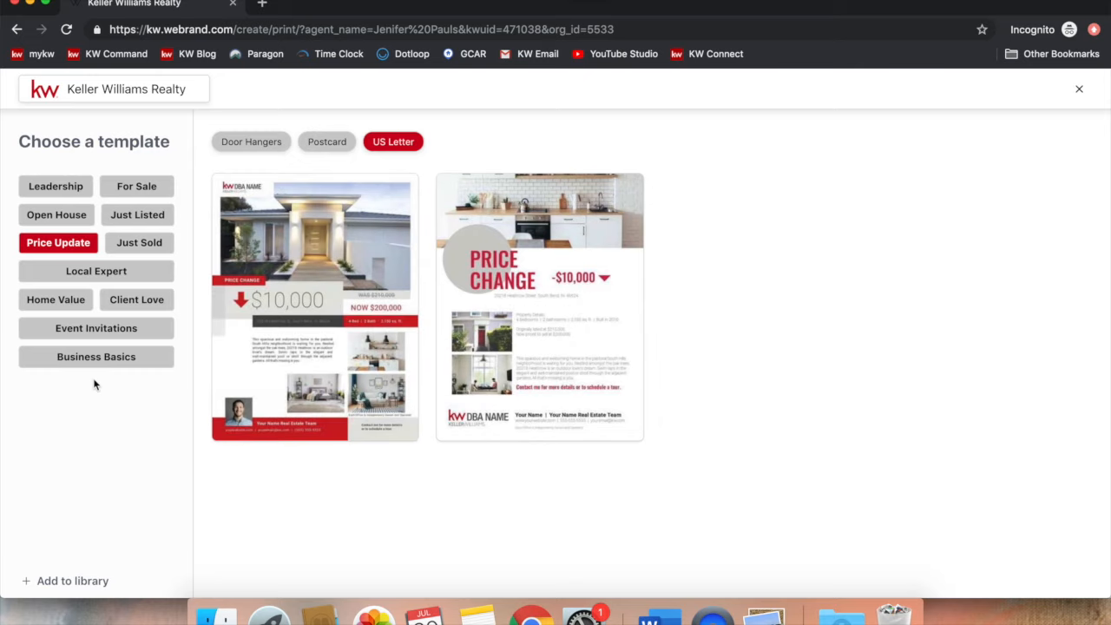
# Step: Browse Home Value, Client Love, Just Sold and Open House, then return to For Sale US Letter flyers
pyautogui.click(73, 308)
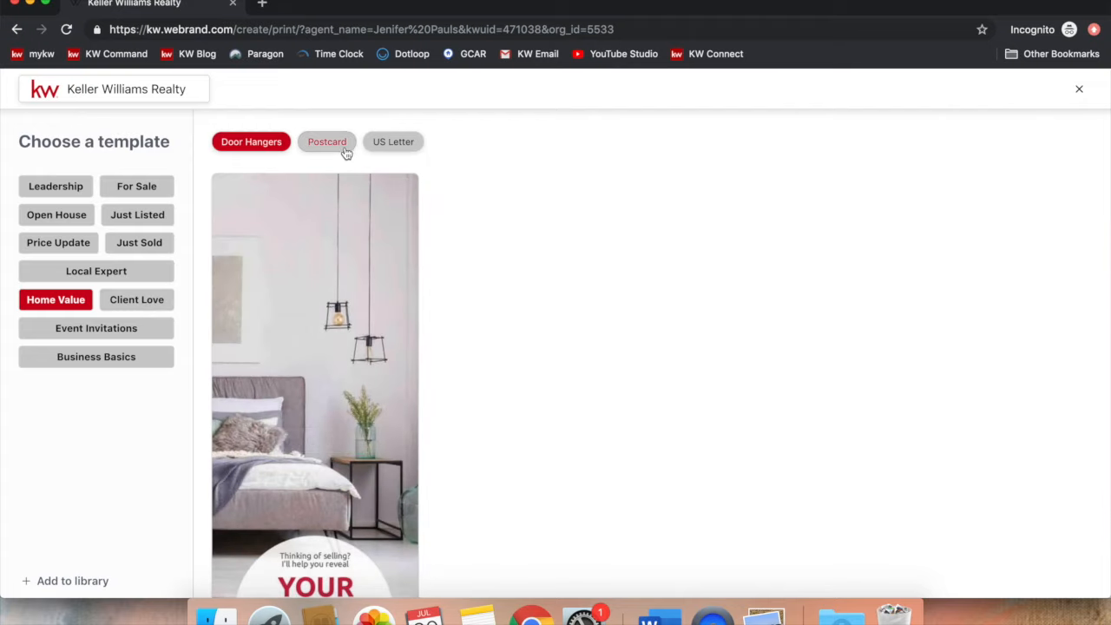
pyautogui.click(390, 143)
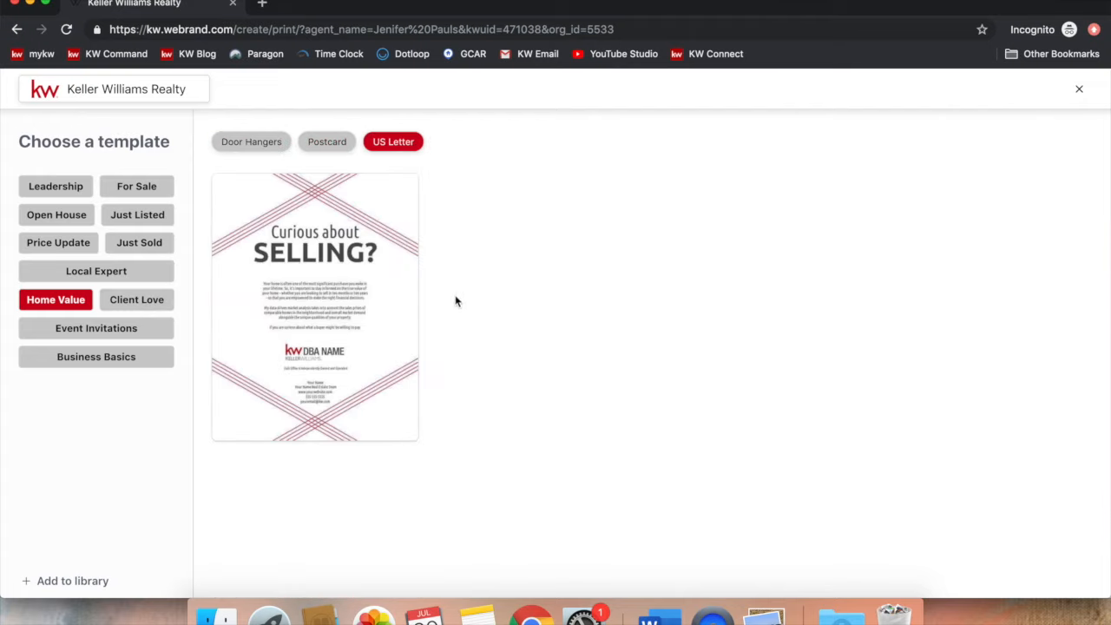
pyautogui.moveTo(350, 257)
pyautogui.click(139, 298)
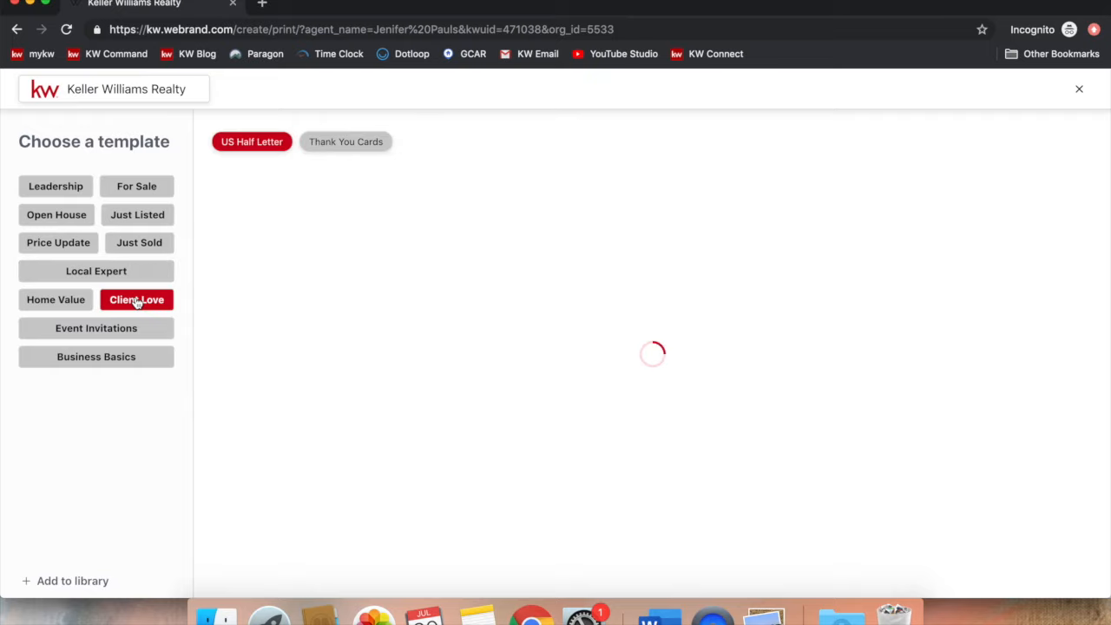
pyautogui.click(149, 247)
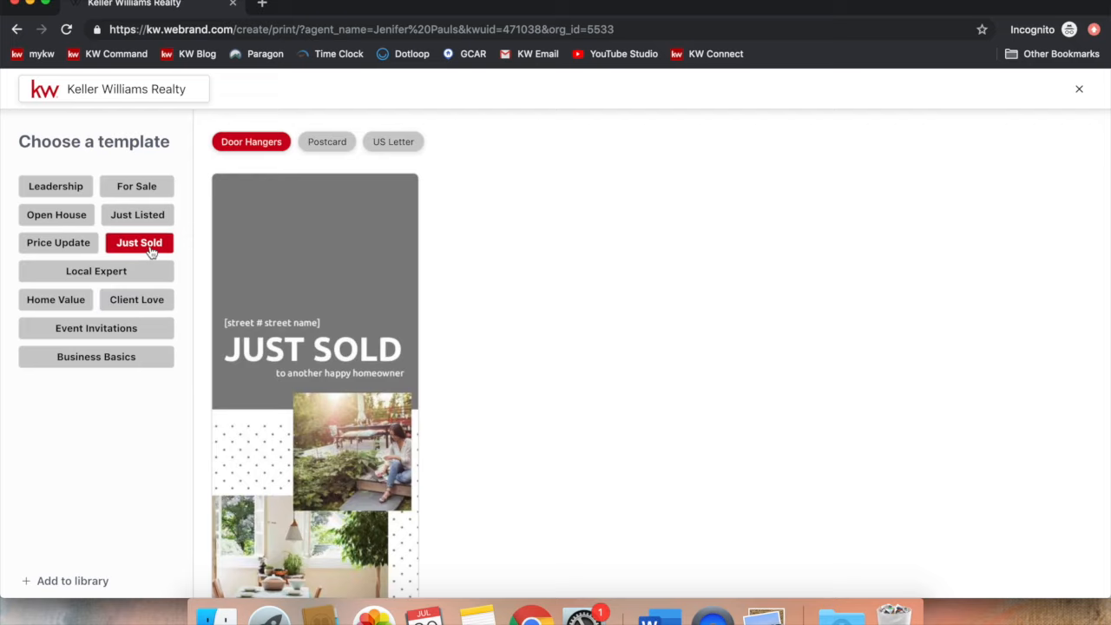
pyautogui.click(73, 221)
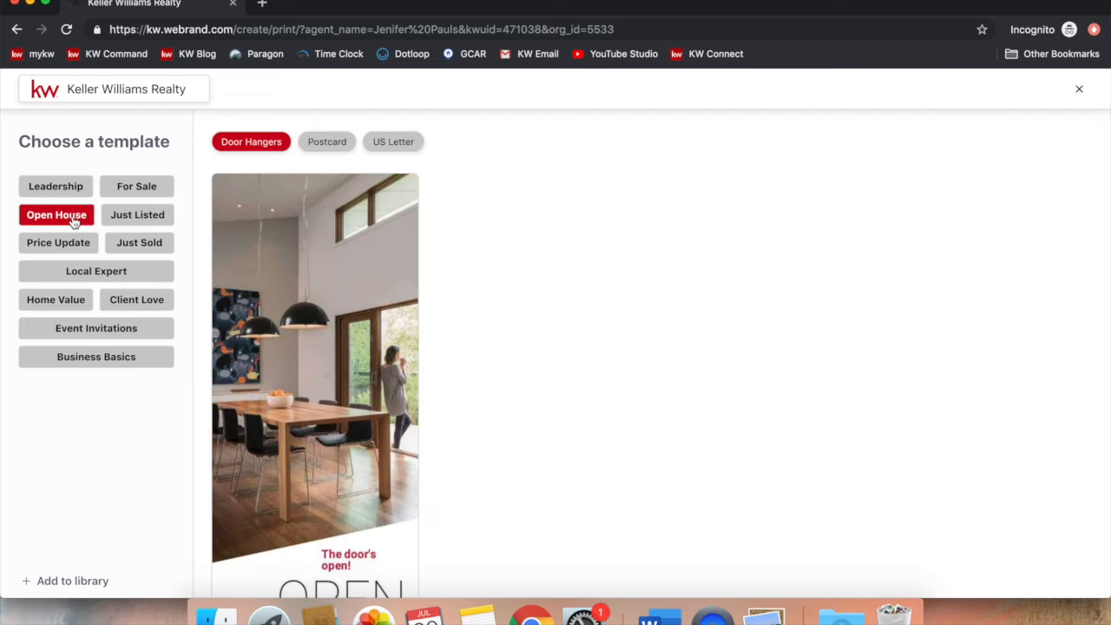
pyautogui.click(151, 194)
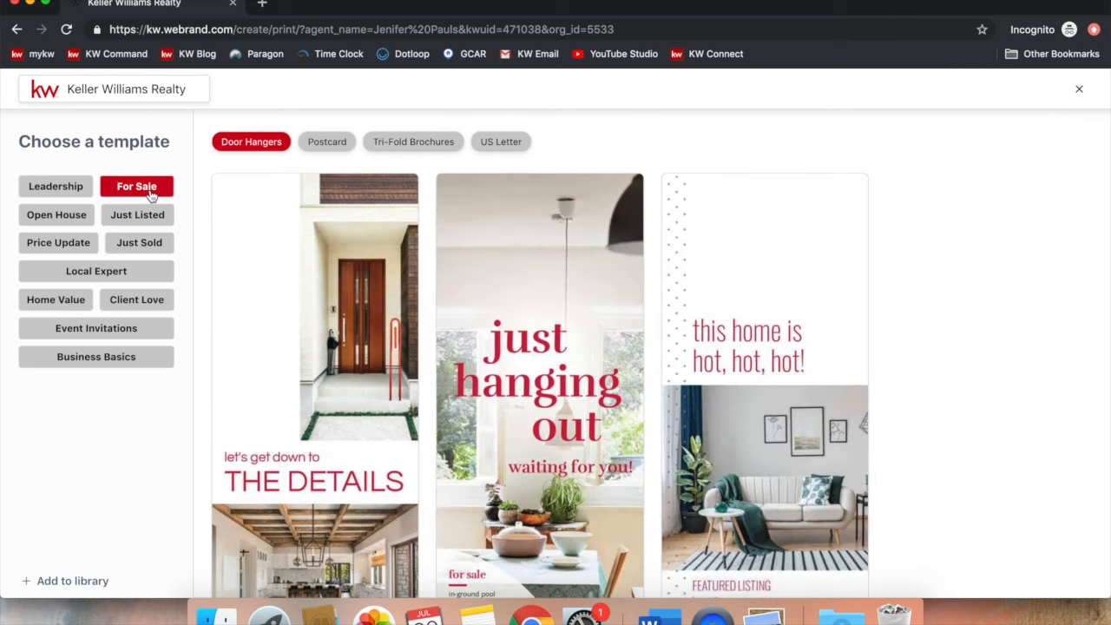
pyautogui.click(486, 144)
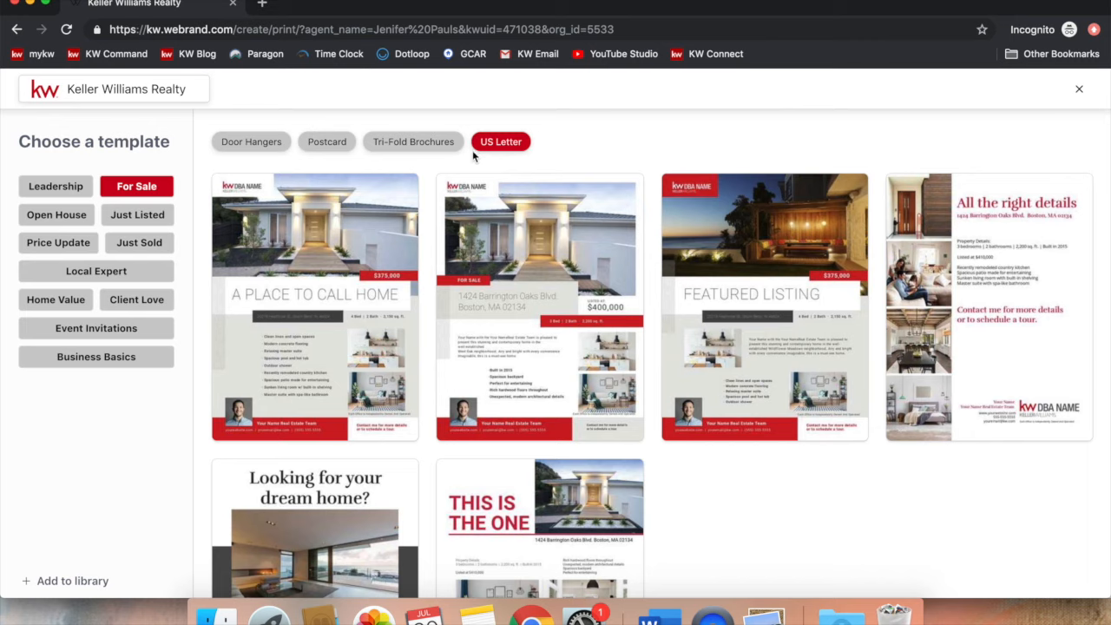
pyautogui.scroll(-3, 675, 571)
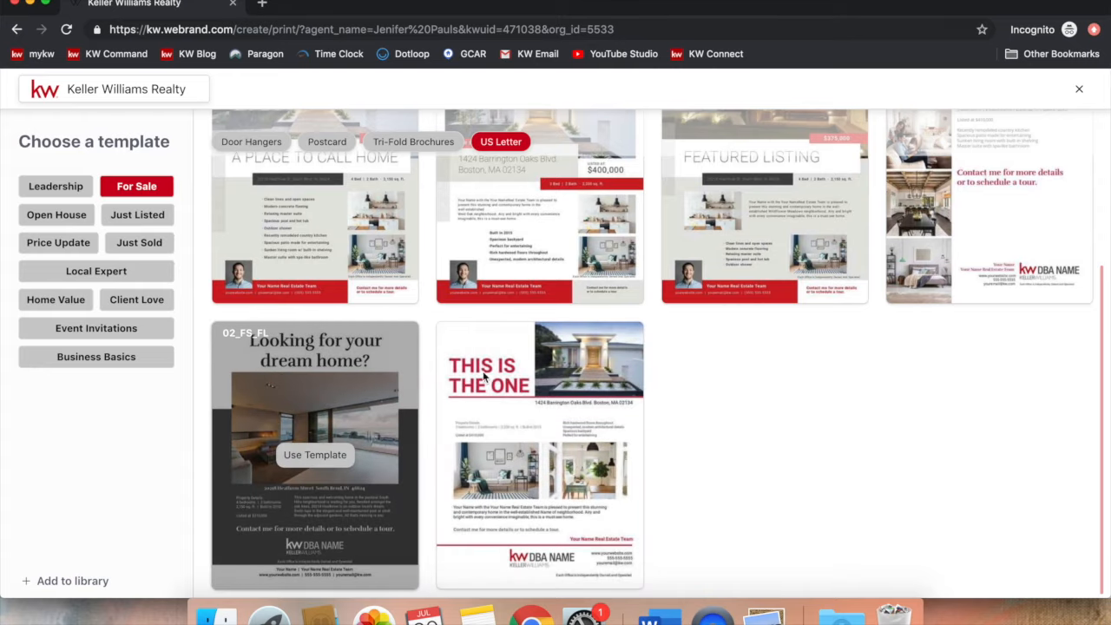
# Step: Use the 'This Is The One' For Sale template to open it as design 03_FS_FL
pyautogui.click(539, 455)
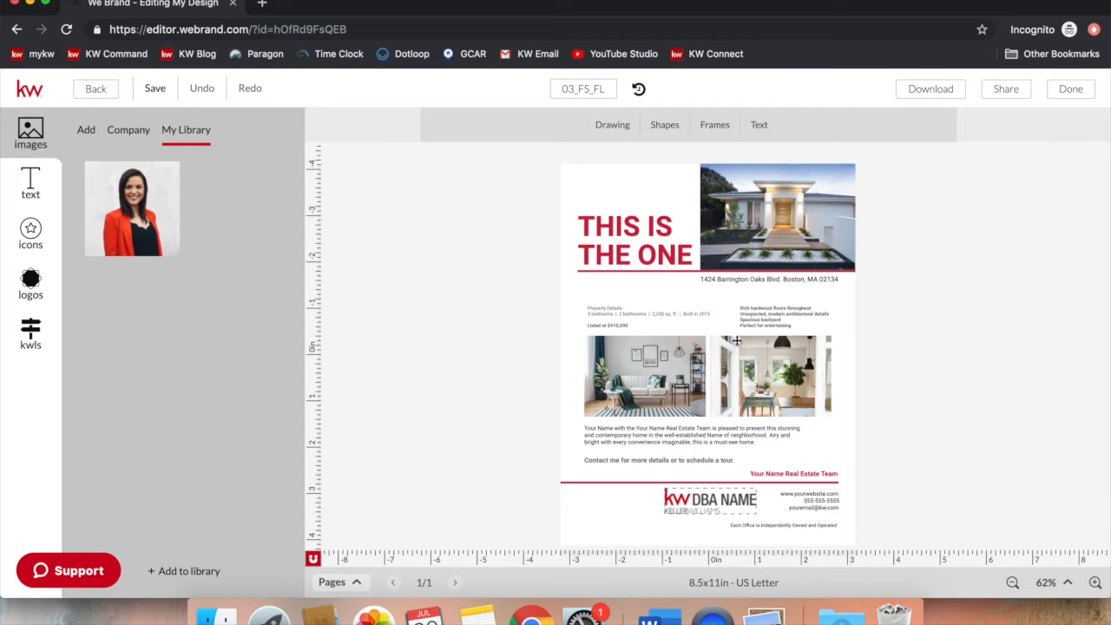
pyautogui.click(695, 427)
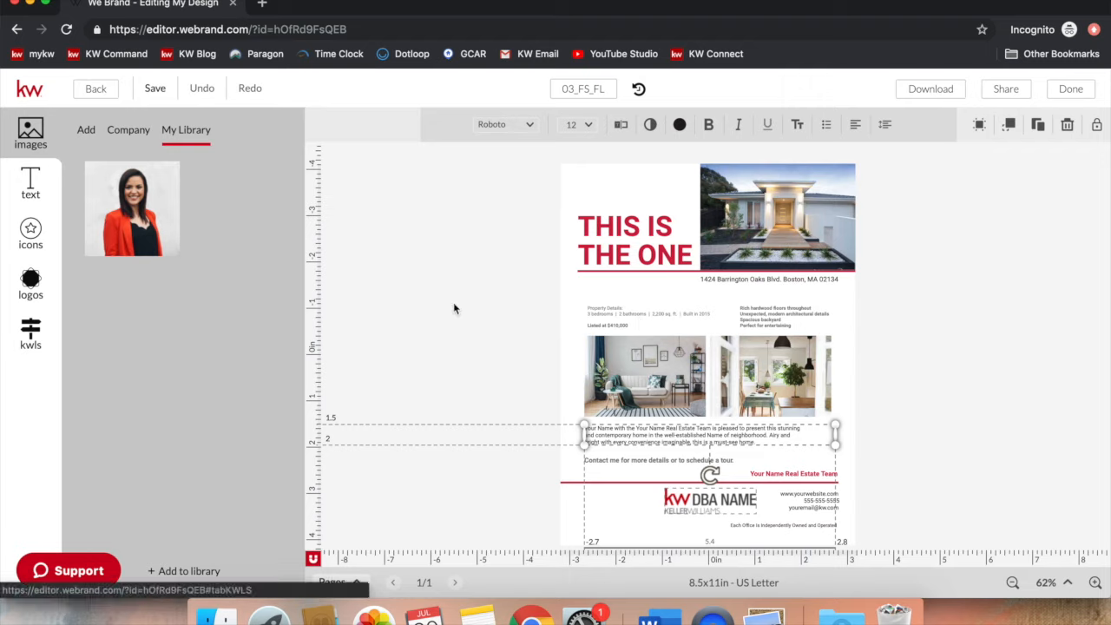
pyautogui.click(999, 421)
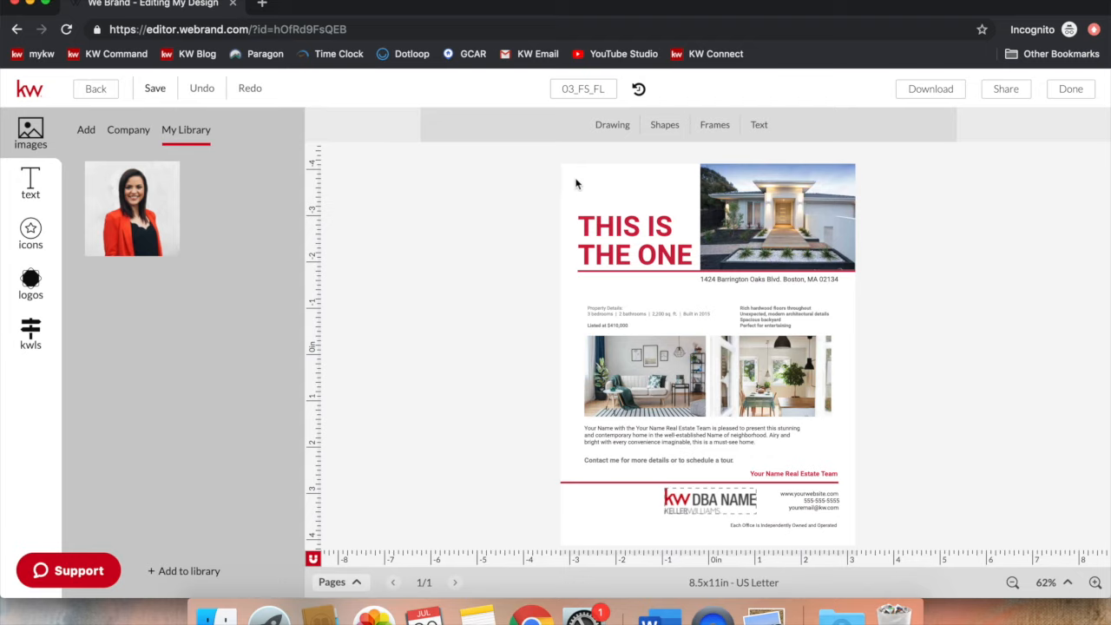
# Step: Preview the Drawing, Shapes and Frames insert panels, ending on the frames gallery
pyautogui.click(621, 126)
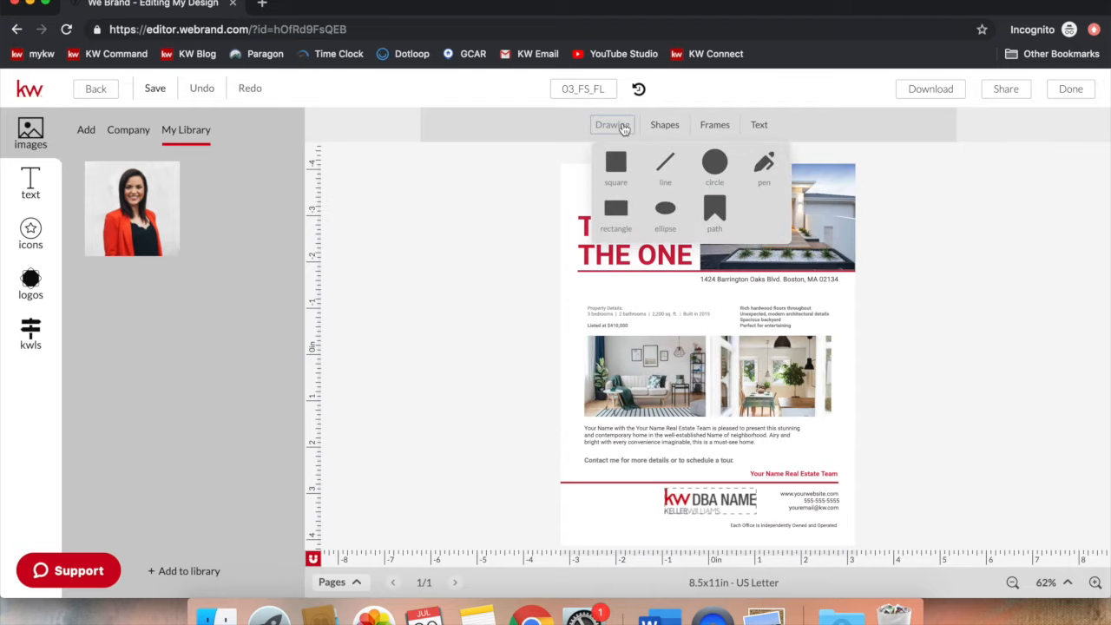
pyautogui.click(664, 128)
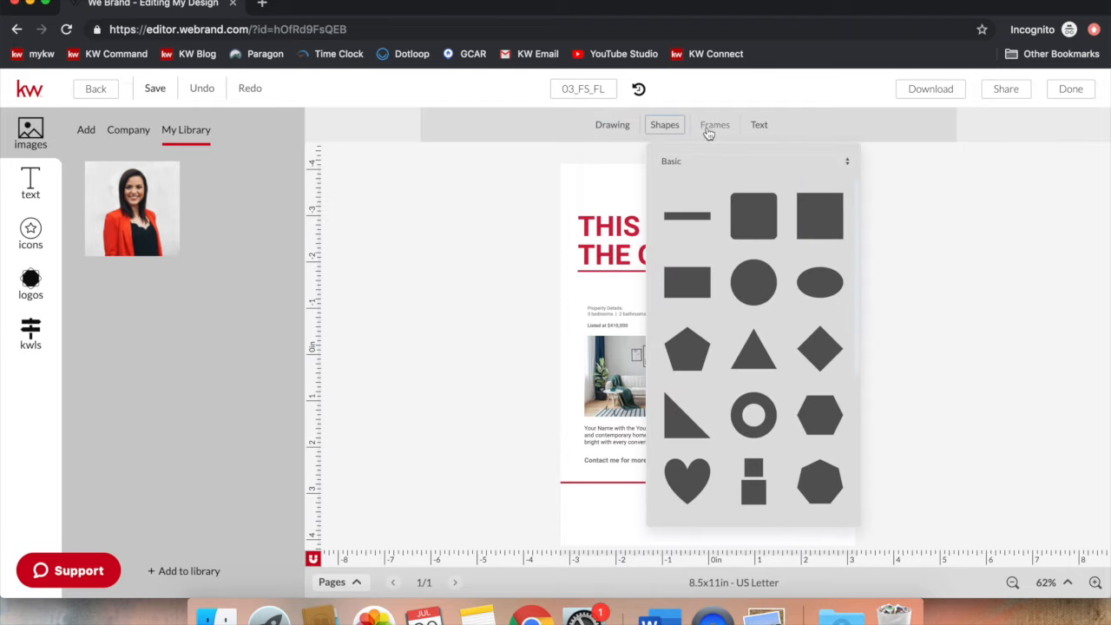
pyautogui.click(708, 130)
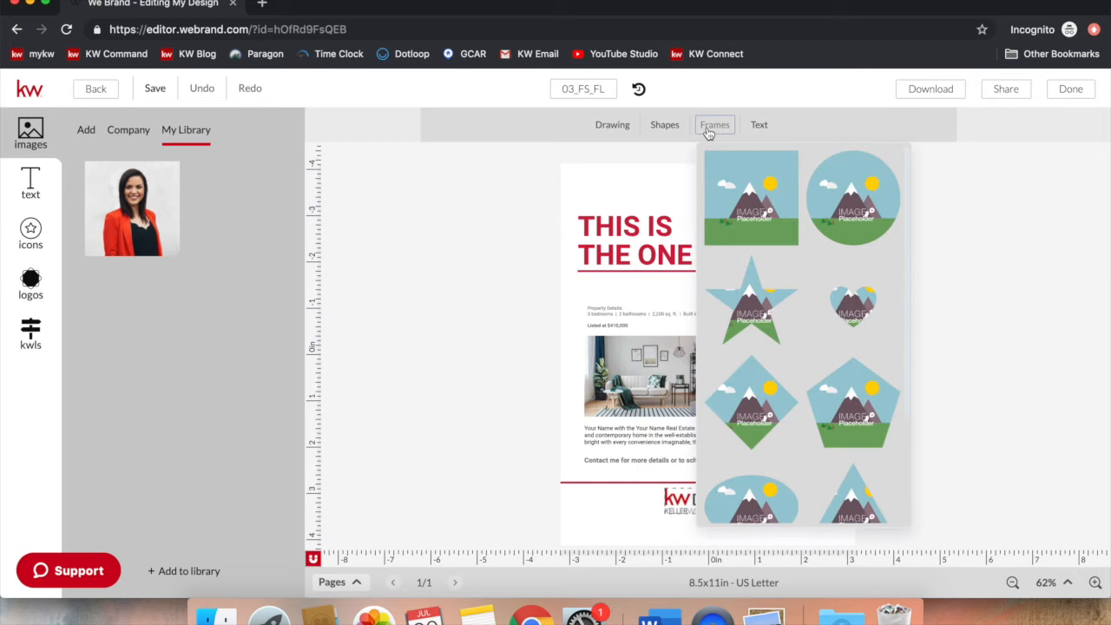
pyautogui.click(756, 135)
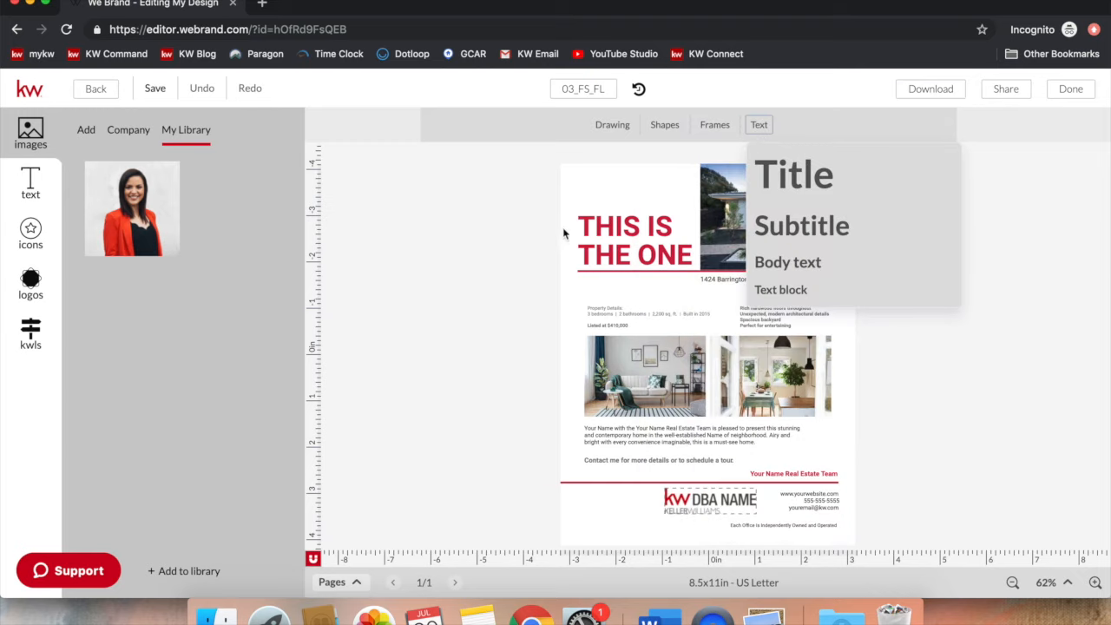
pyautogui.click(538, 268)
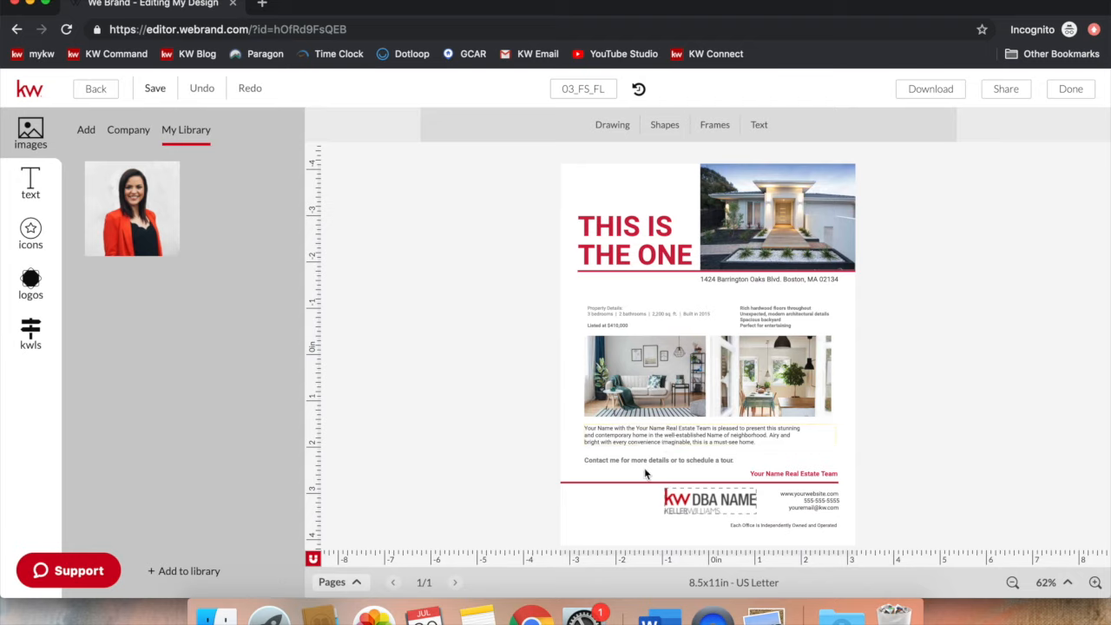
pyautogui.click(639, 179)
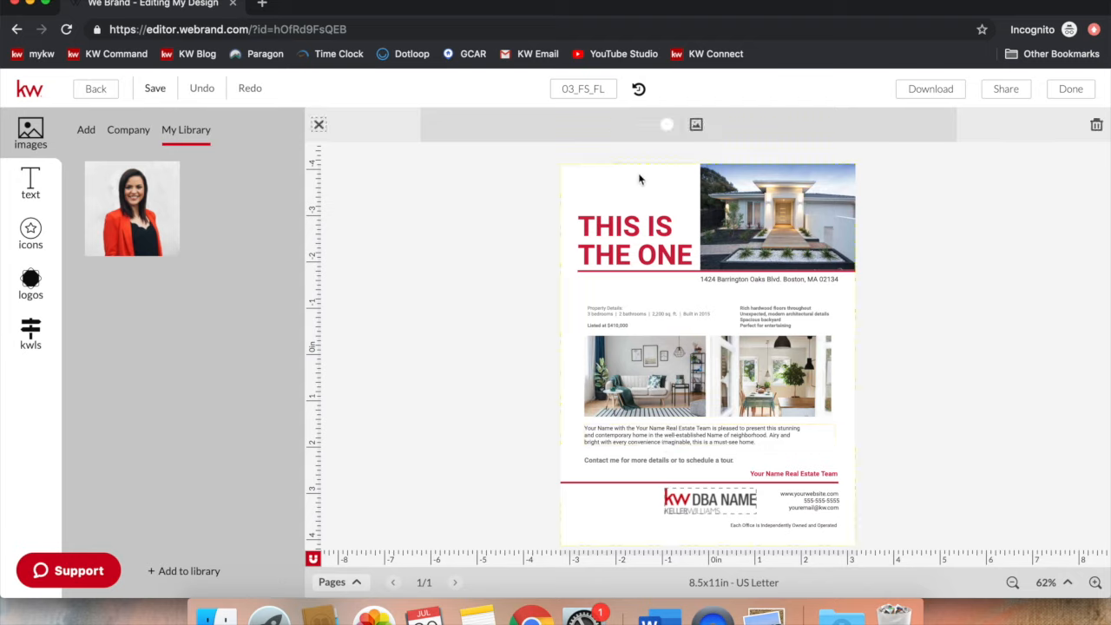
pyautogui.click(635, 228)
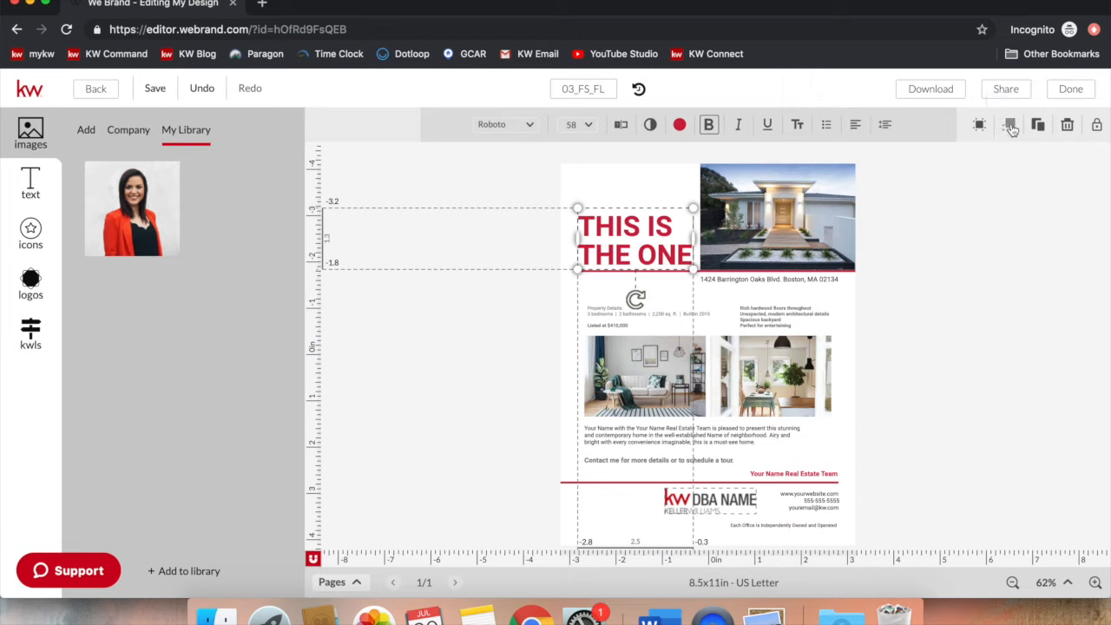
pyautogui.click(654, 179)
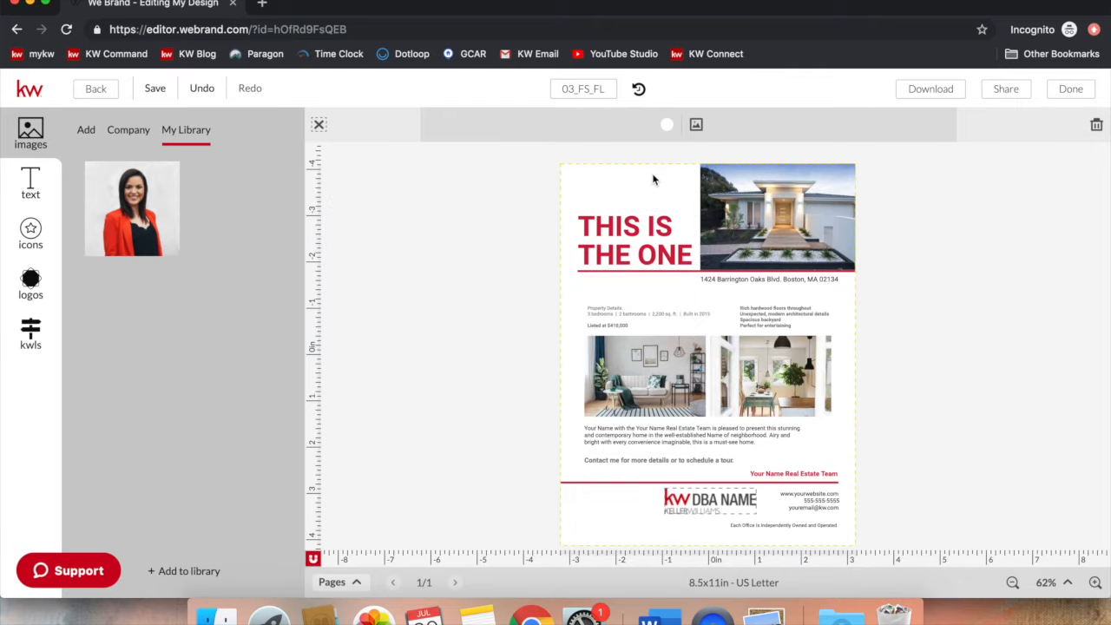
pyautogui.click(600, 159)
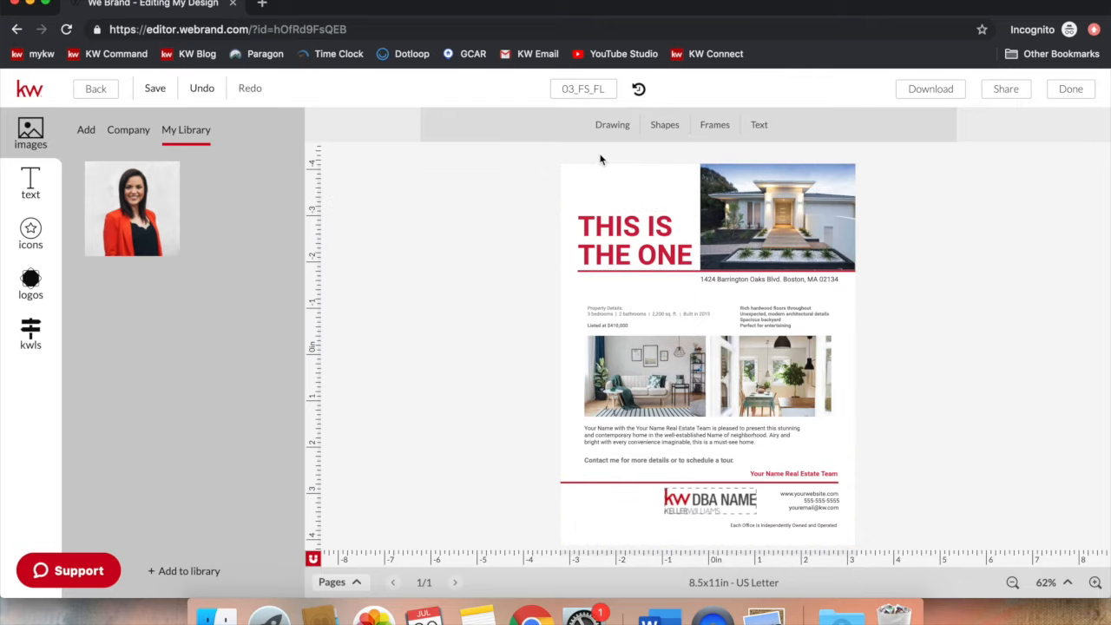
# Step: Add a rounded square, widen it, set its opacity to 63%, and move it over the headline
pyautogui.click(676, 129)
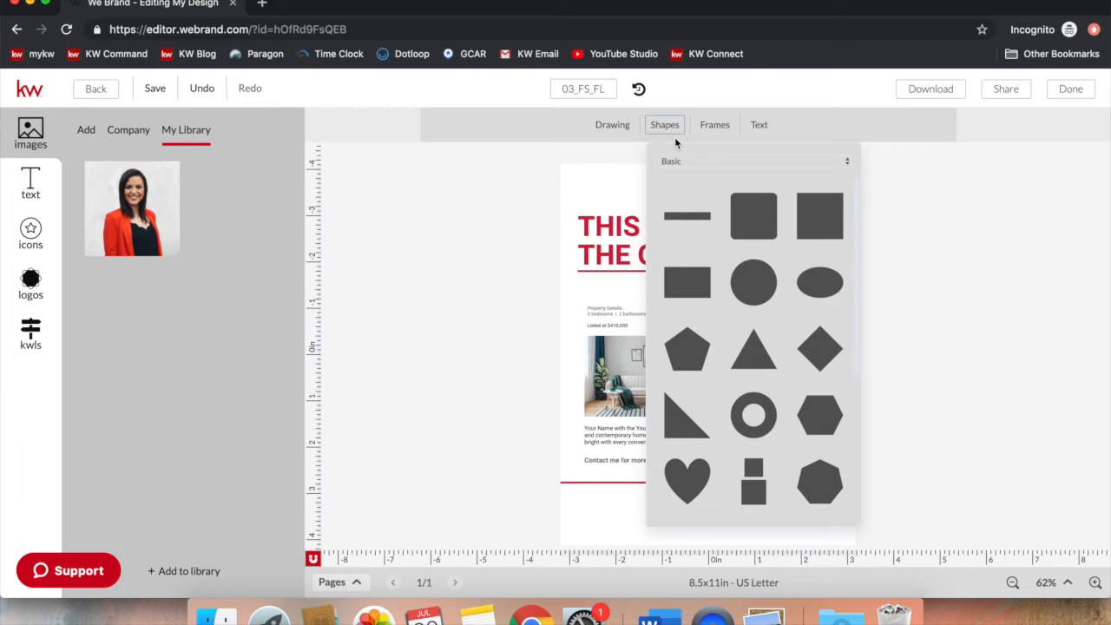
pyautogui.click(753, 216)
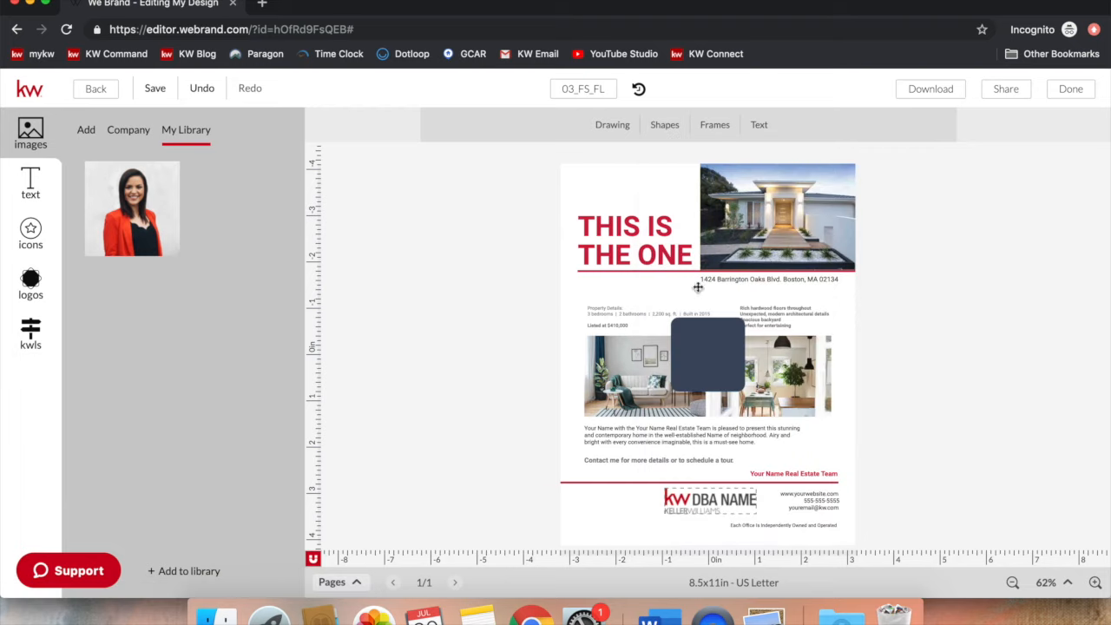
pyautogui.click(703, 367)
pyautogui.moveTo(671, 357); pyautogui.dragTo(601, 341)
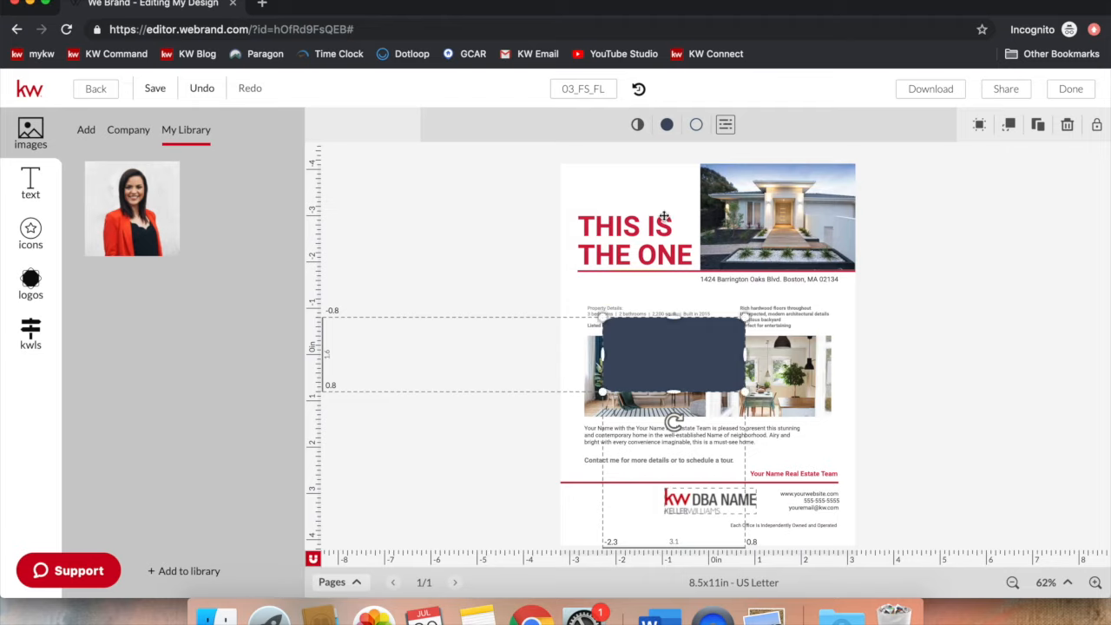
pyautogui.click(637, 126)
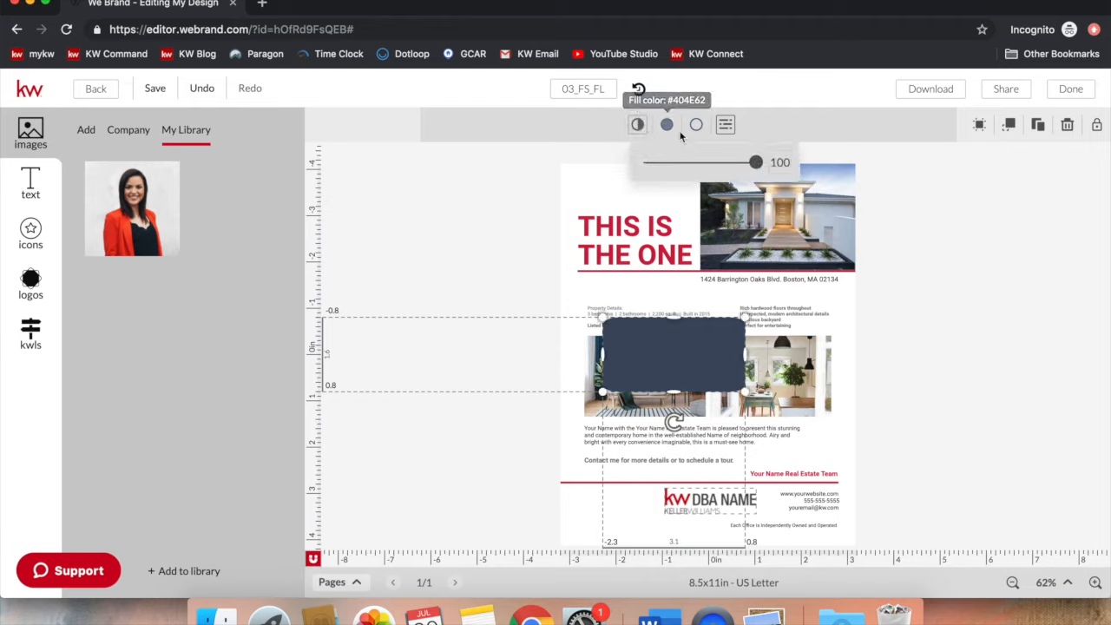
pyautogui.moveTo(755, 162); pyautogui.dragTo(715, 166)
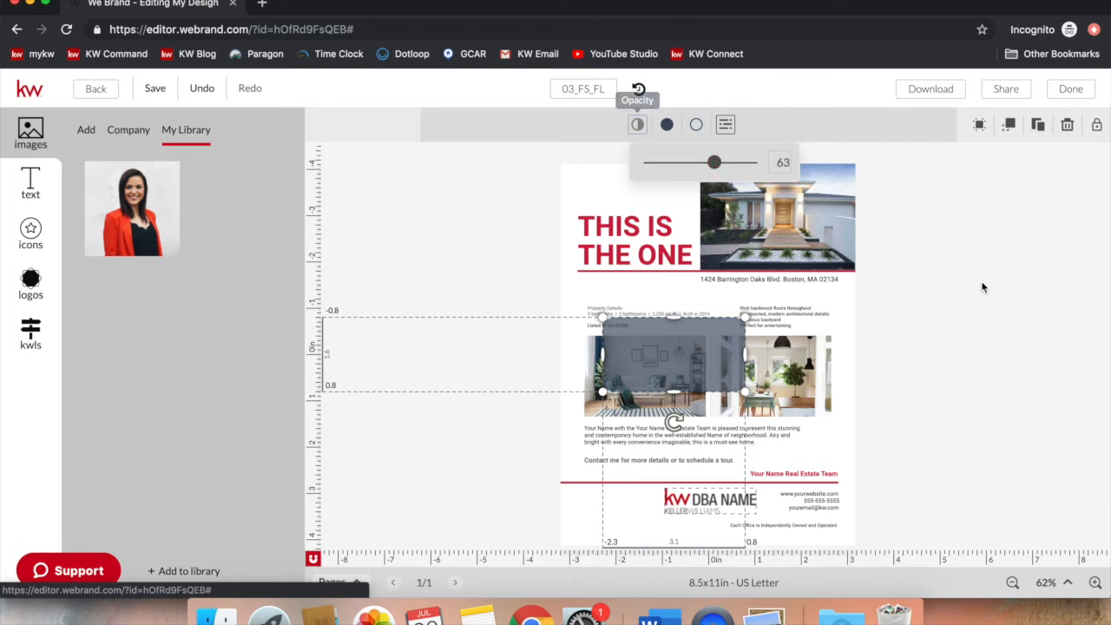
pyautogui.click(972, 283)
pyautogui.click(686, 373)
pyautogui.moveTo(665, 334); pyautogui.dragTo(651, 262)
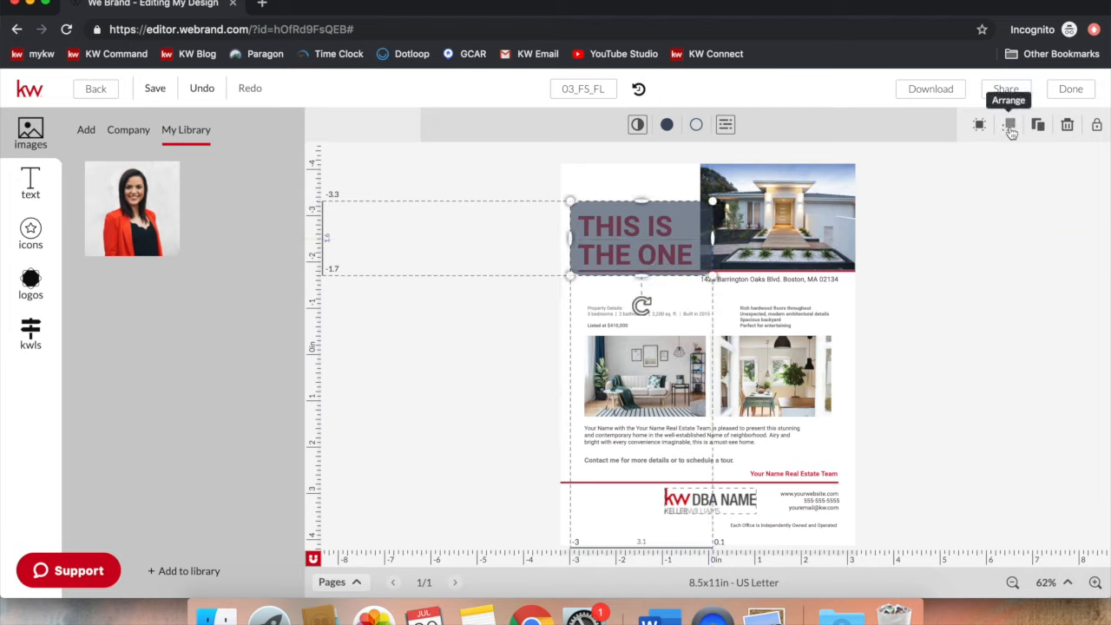
# Step: Send the grey box to the bottom of the layer order, then deselect it
pyautogui.click(1010, 128)
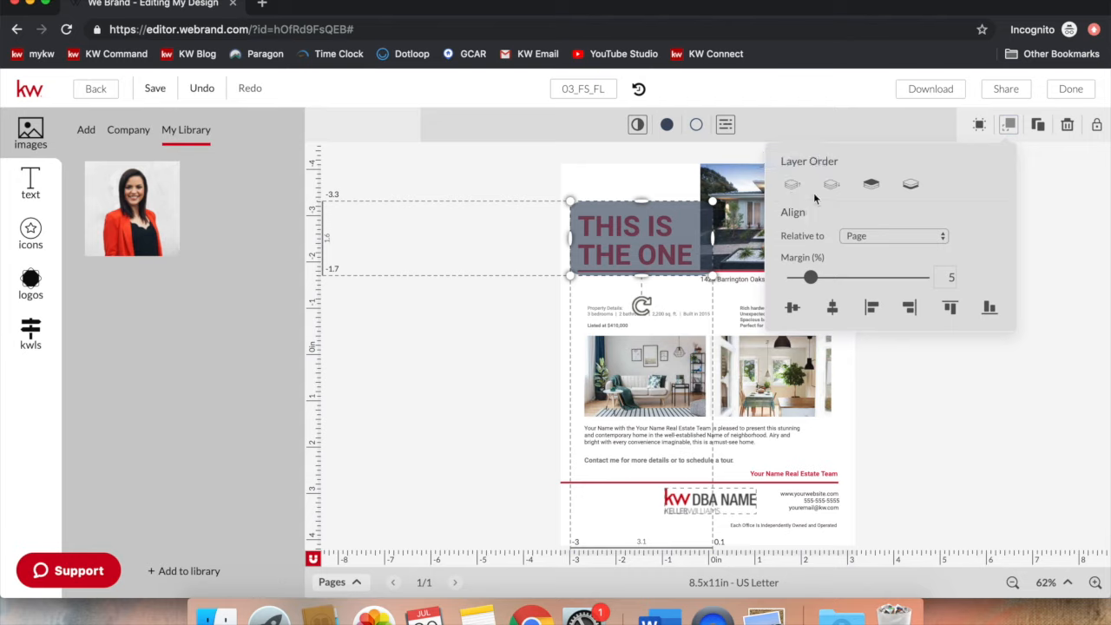
pyautogui.click(908, 189)
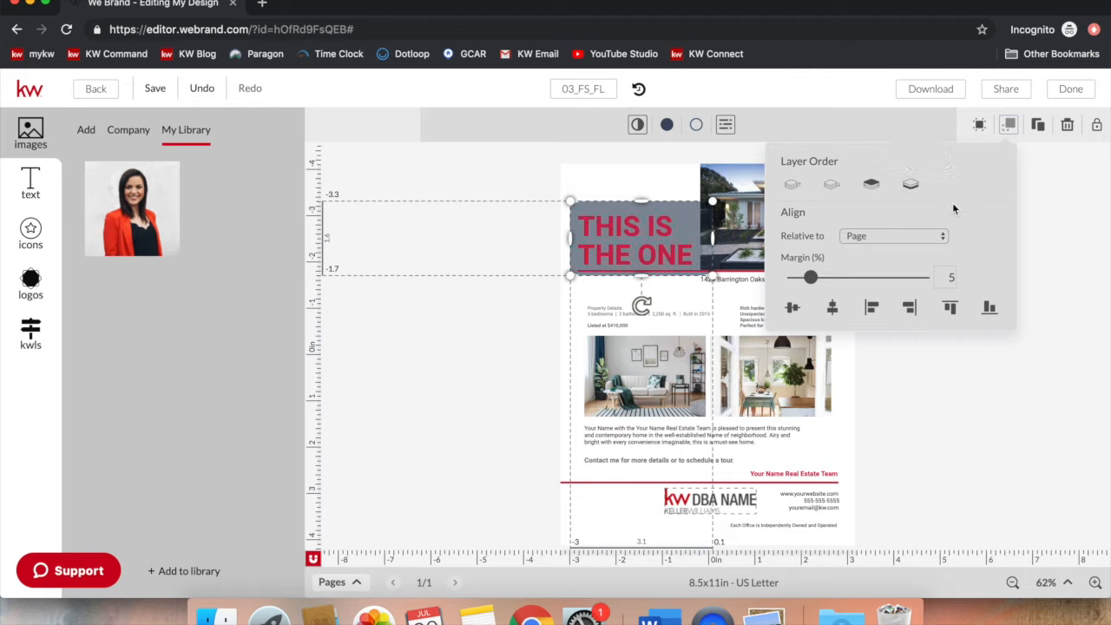
pyautogui.click(1057, 177)
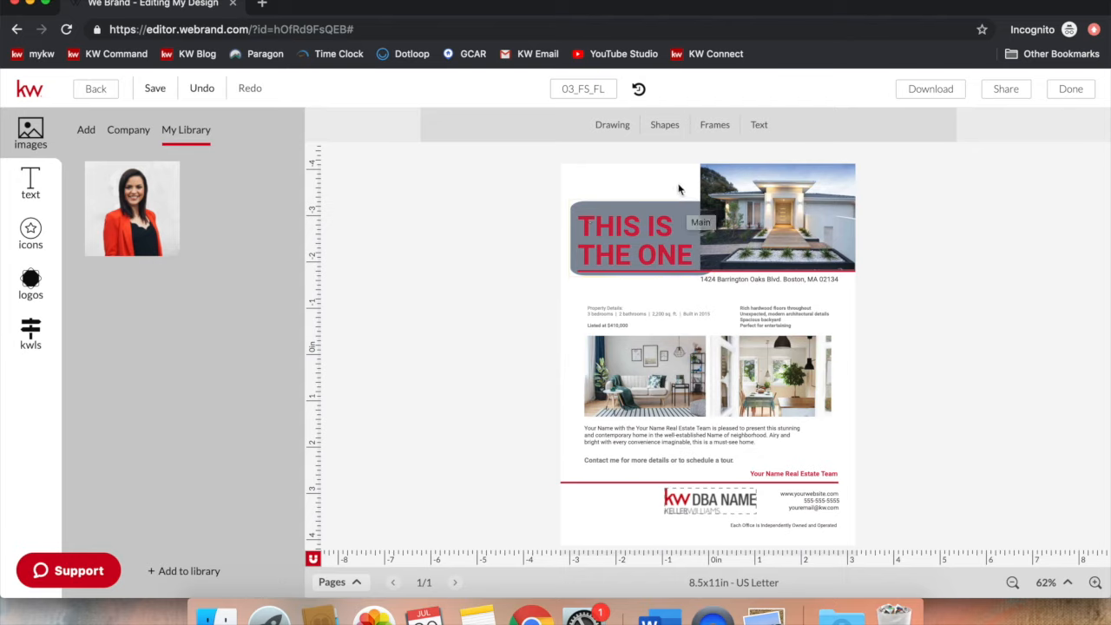
# Step: Select the grey box behind the 'THIS IS THE ONE' headline and delete it
pyautogui.click(708, 314)
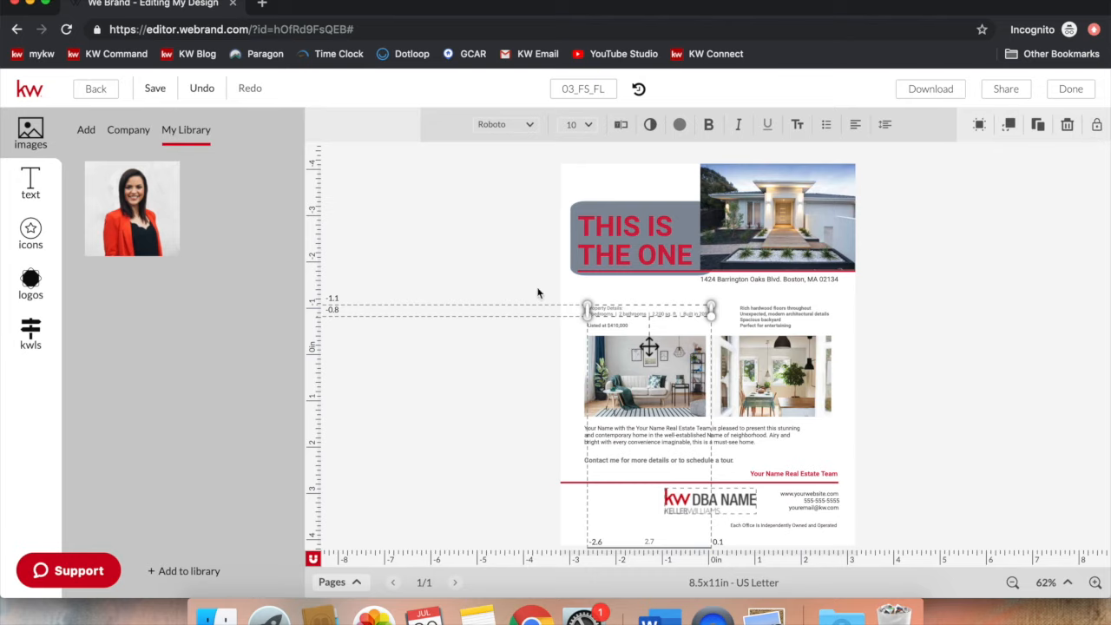
pyautogui.click(447, 270)
pyautogui.click(617, 206)
pyautogui.moveTo(617, 206); pyautogui.dragTo(605, 166)
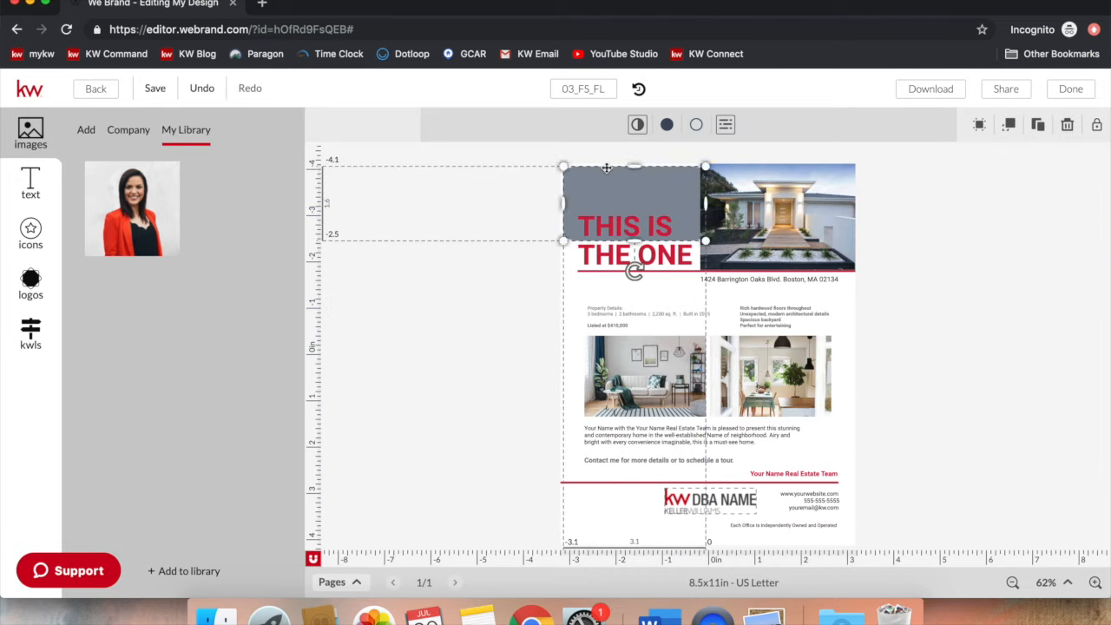
pyautogui.press('Delete')
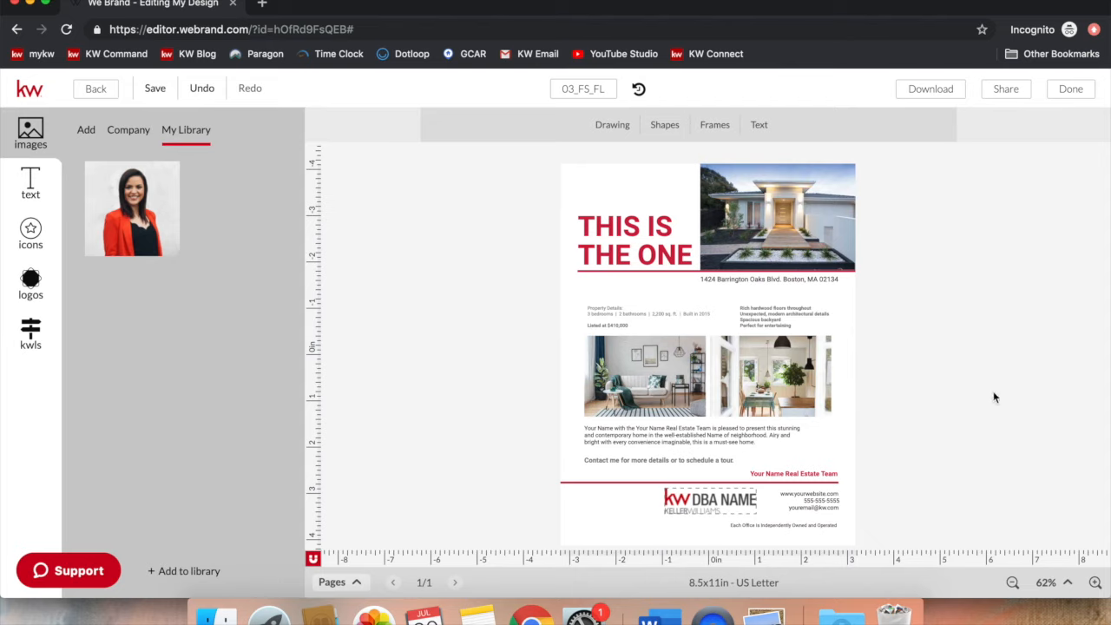
pyautogui.click(789, 279)
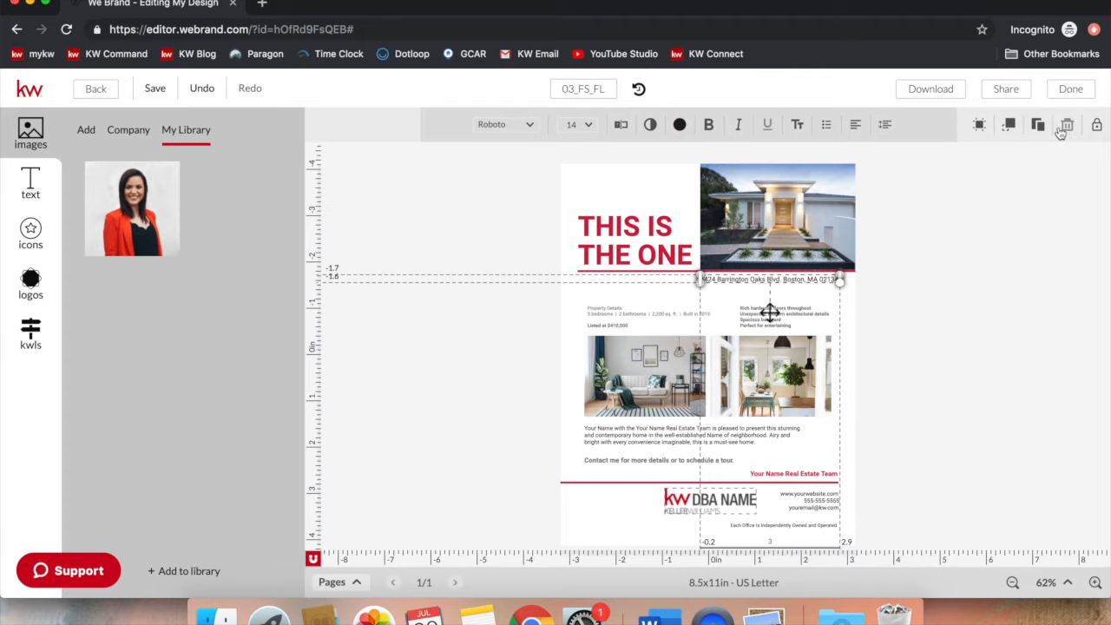
pyautogui.click(947, 316)
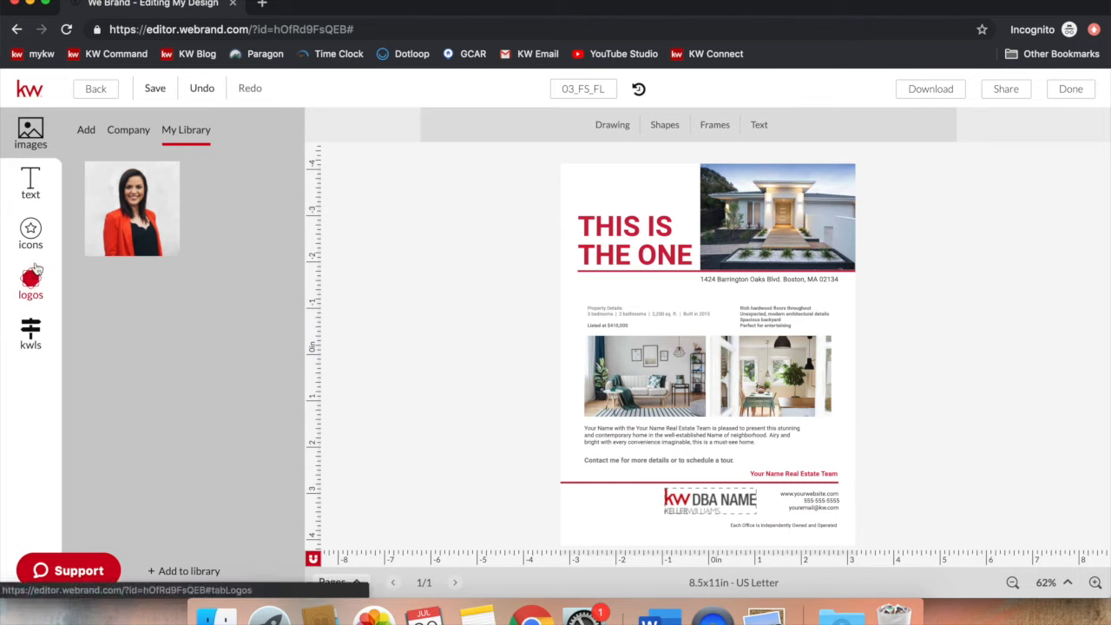
# Step: Show the Banners gallery in the images side panel and select the design name text
pyautogui.click(35, 198)
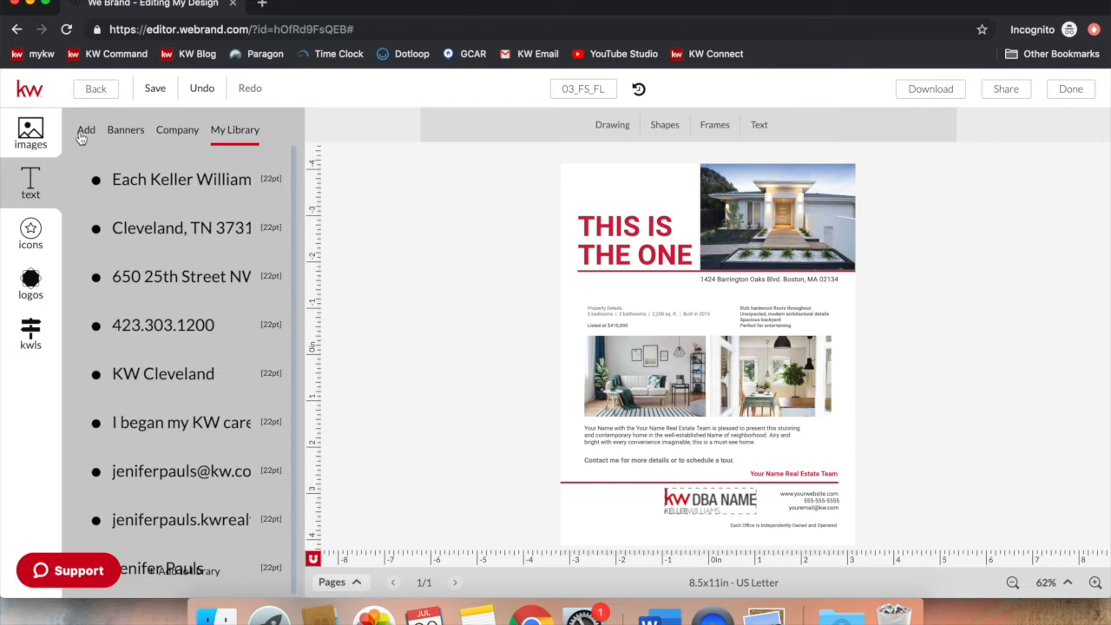
pyautogui.click(125, 141)
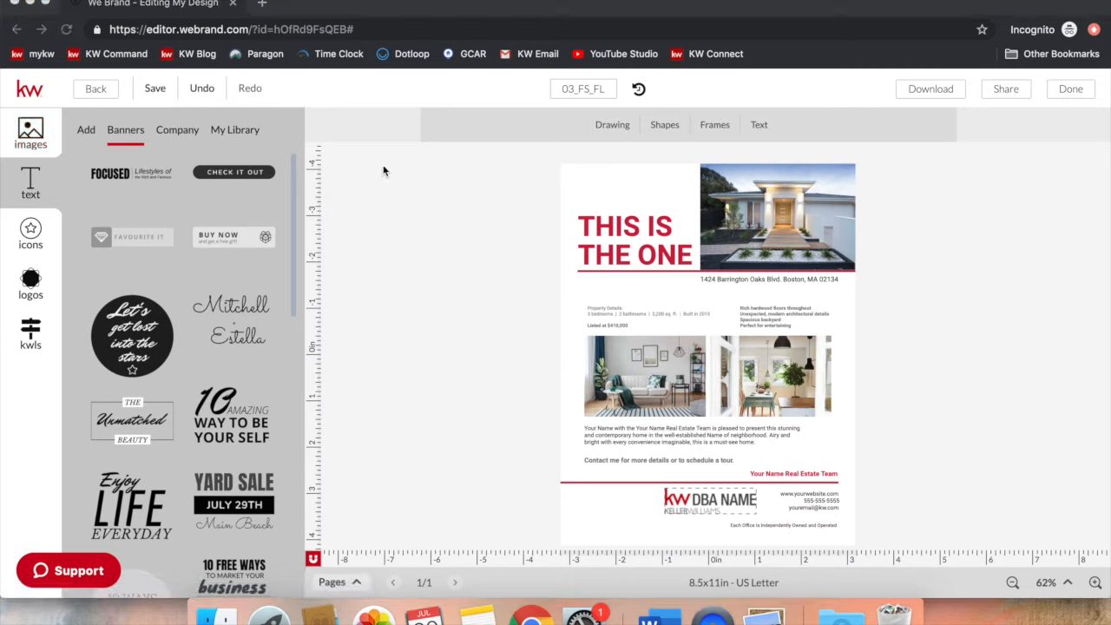
pyautogui.doubleClick(596, 91)
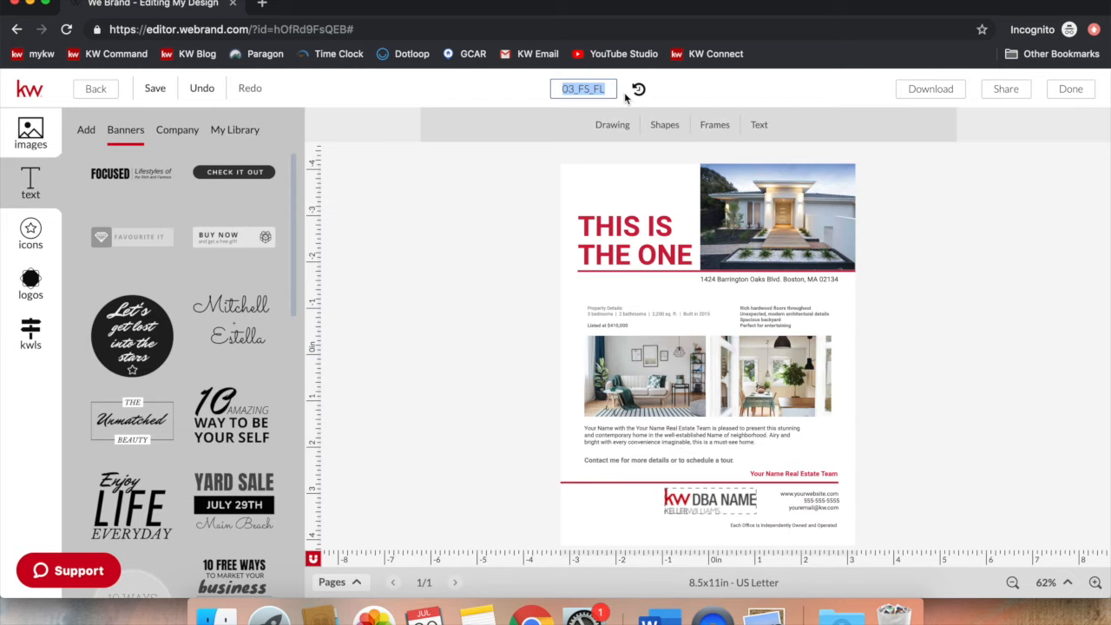
# Step: Title the flyer 'Test Command Challenge', save it, check Download options, then exit to the KW Command dashboard
pyautogui.write('Test Command Challenge')
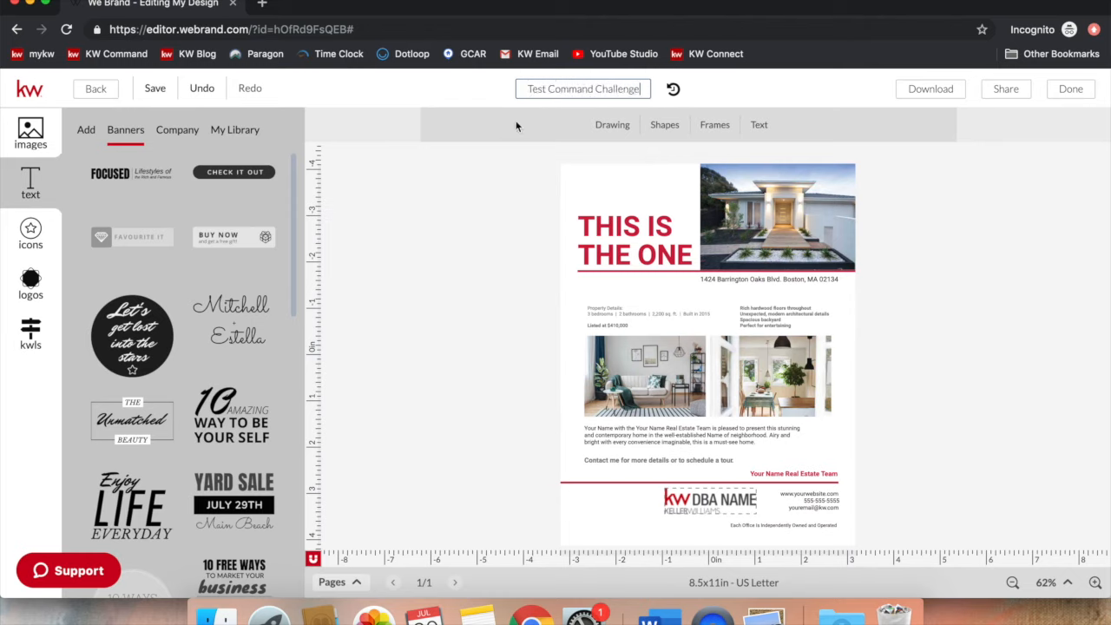
pyautogui.click(156, 89)
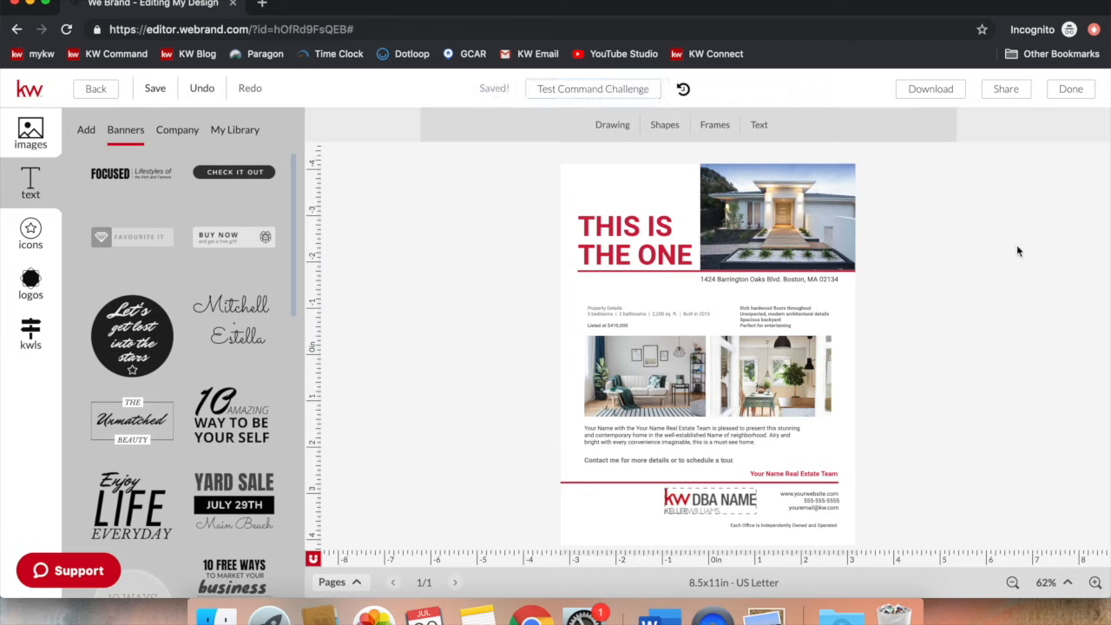
pyautogui.click(951, 101)
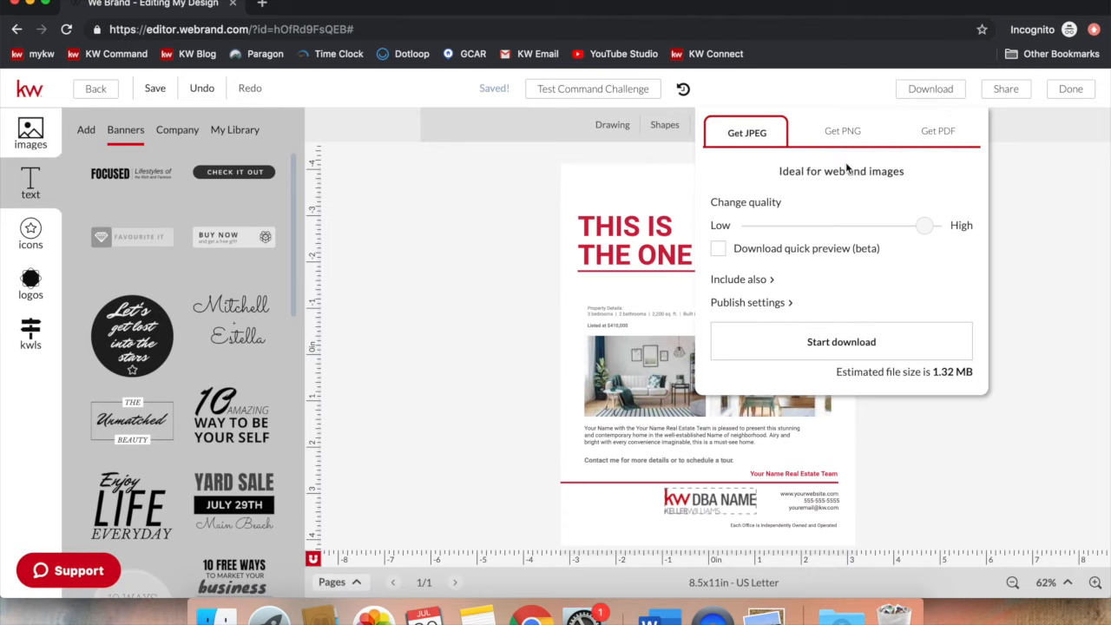
pyautogui.click(1082, 125)
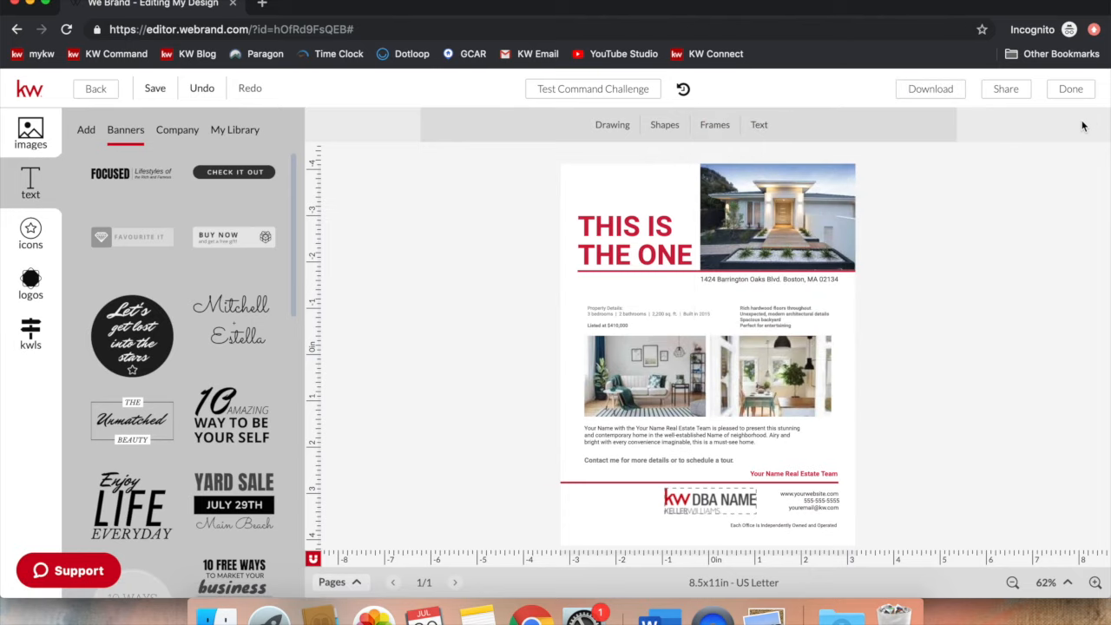
pyautogui.click(1076, 91)
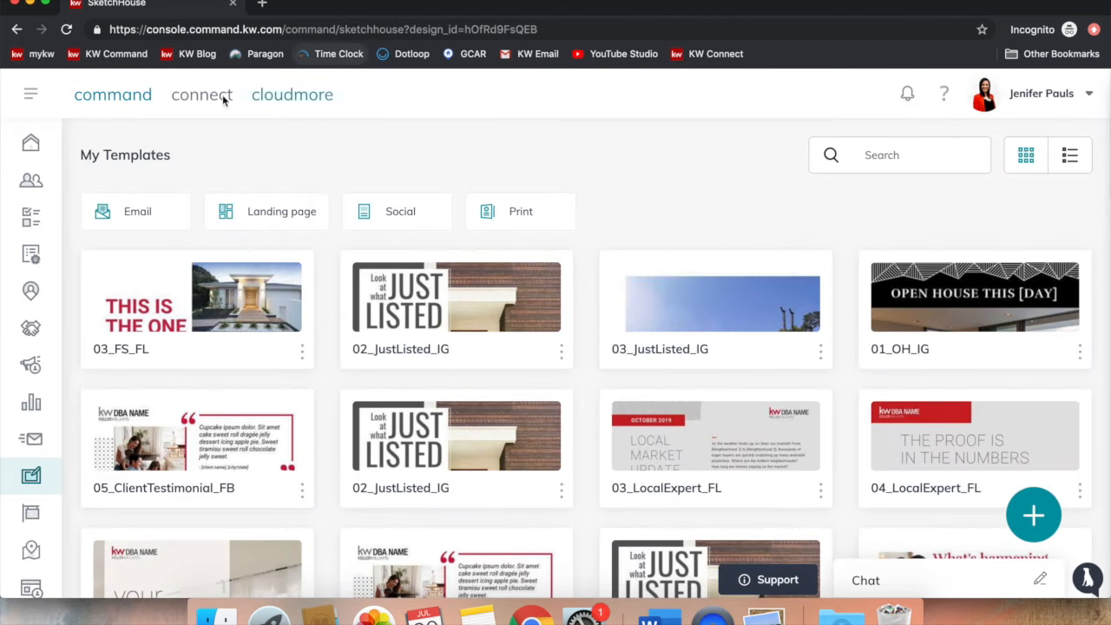
pyautogui.click(135, 95)
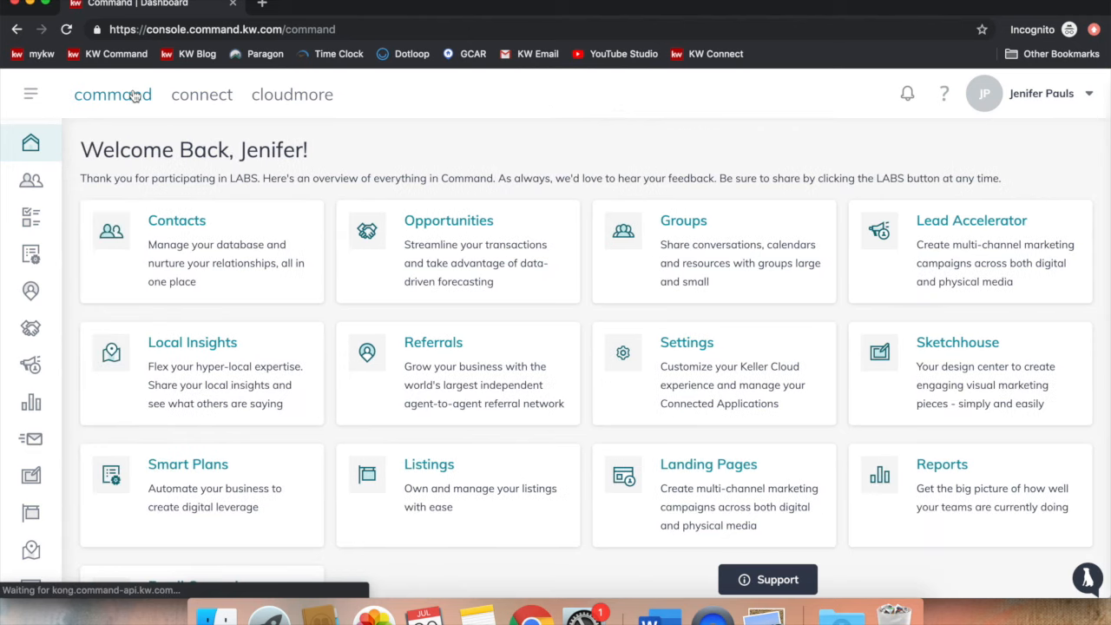